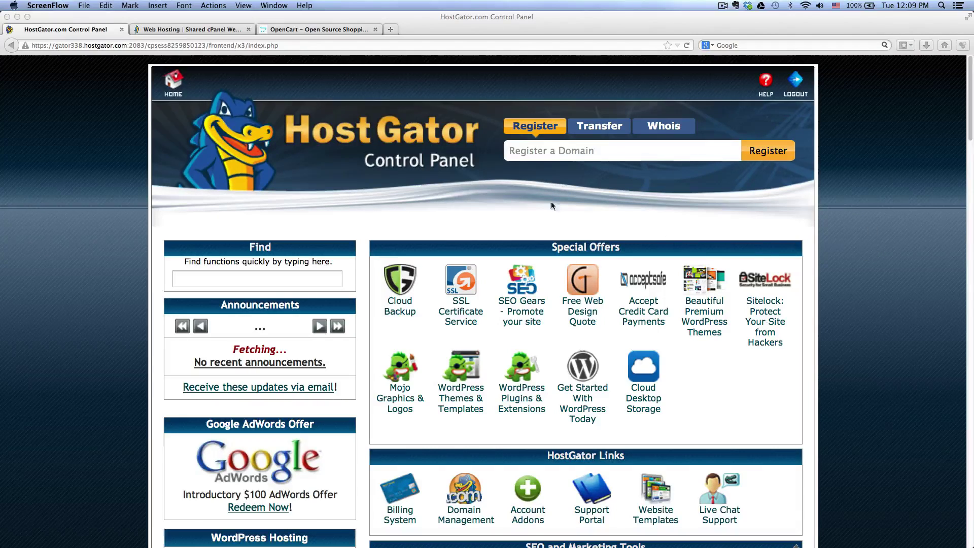
Step: Switch to HostGator's shared web hosting page listing the Hatchling, Baby and Business plans
click(214, 30)
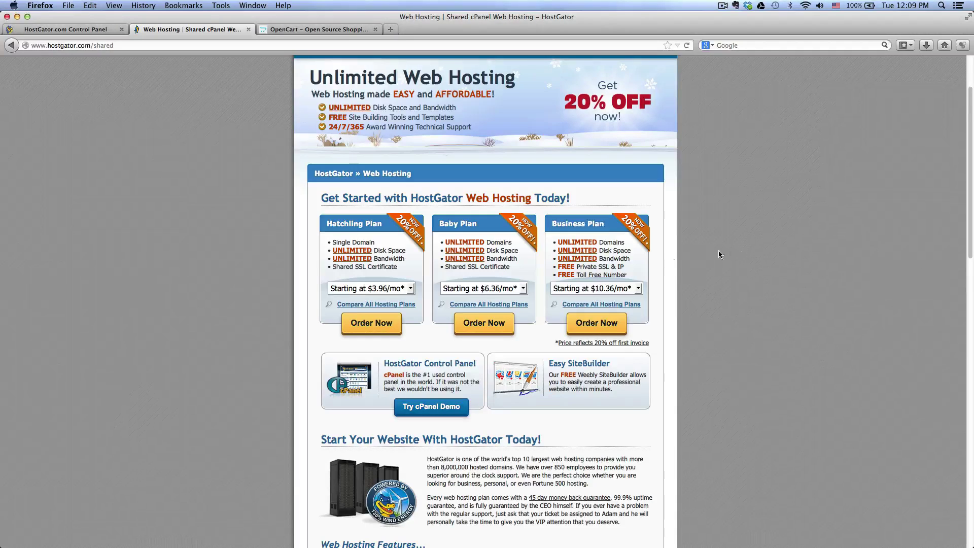
Step: Highlight the Business Plan's free SSL and toll-free extras, then go back to the HostGator Control Panel
drag(558, 266, 631, 277)
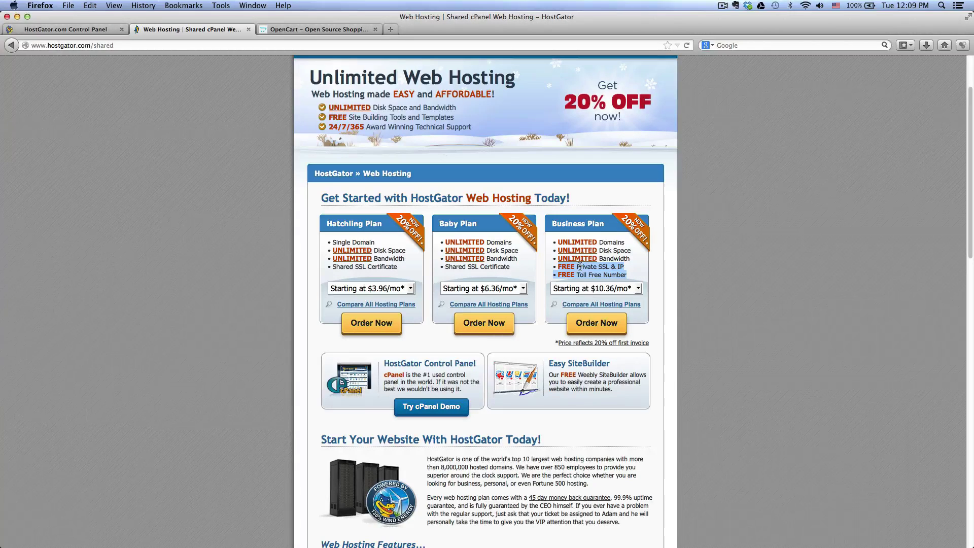
drag(580, 267, 602, 266)
click(87, 29)
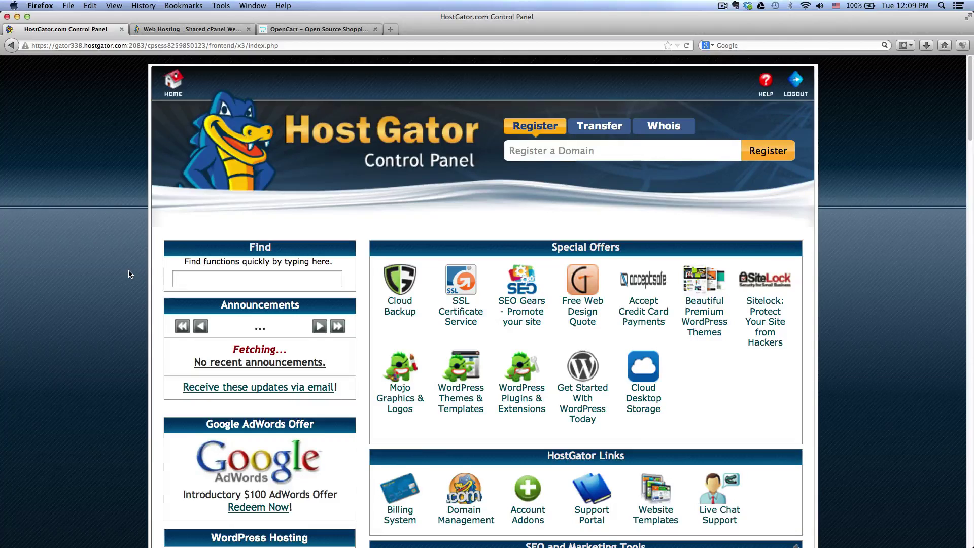
Step: Search the control panel for 'mysql' to reach the MySQL Database Wizard
scroll(129, 274, down, 1)
scroll(129, 274, up, 1)
click(218, 280)
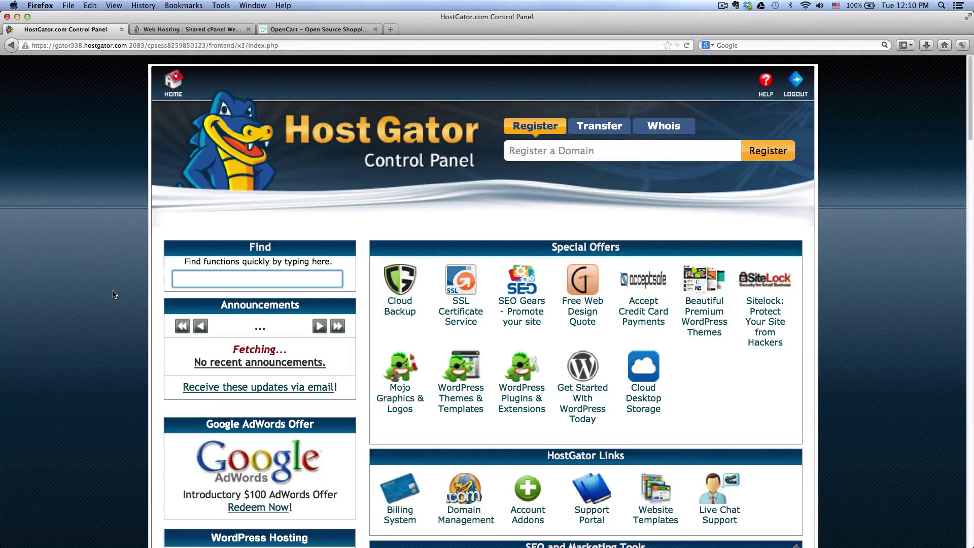
text(my)
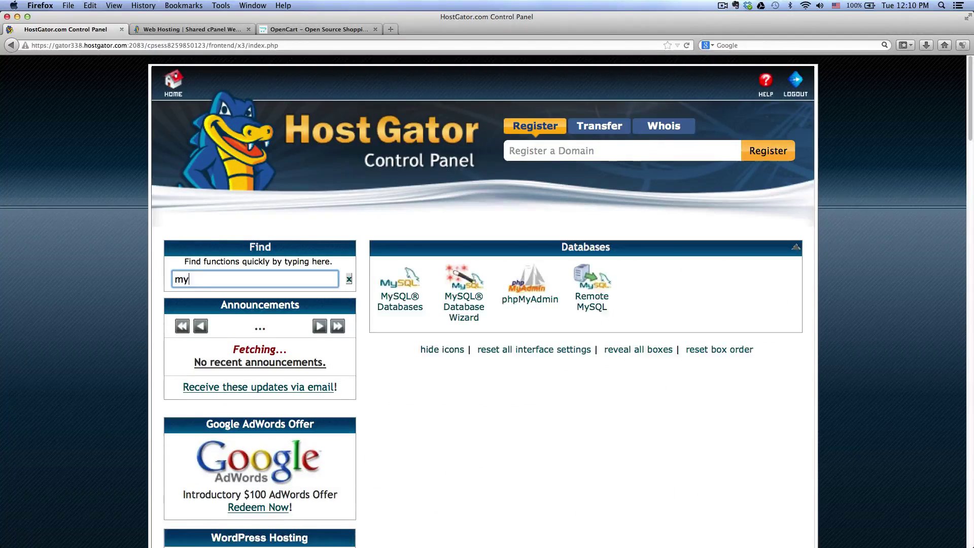
text(sql)
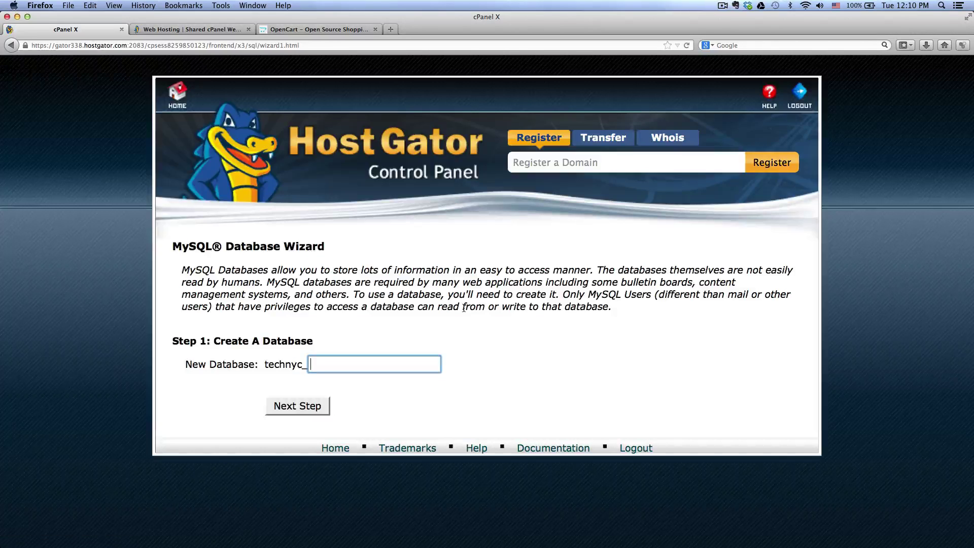
Step: Enter demostore as the new database name, pointing out the technyc_ account prefix
click(383, 362)
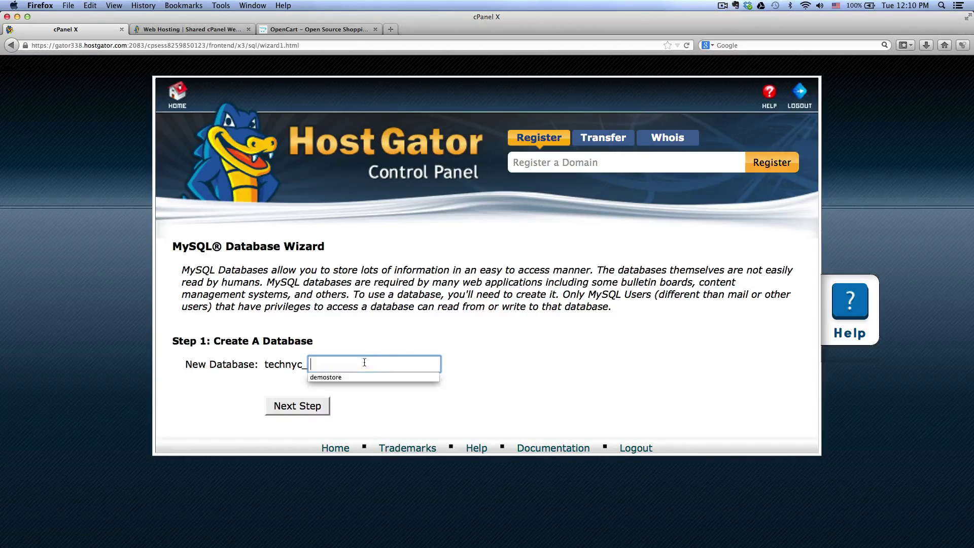
click(486, 345)
click(439, 363)
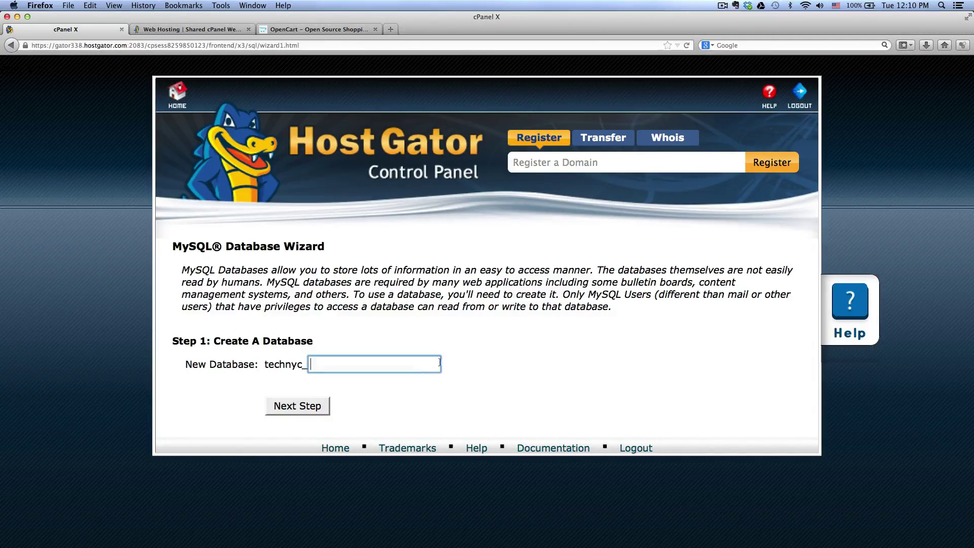
text(de)
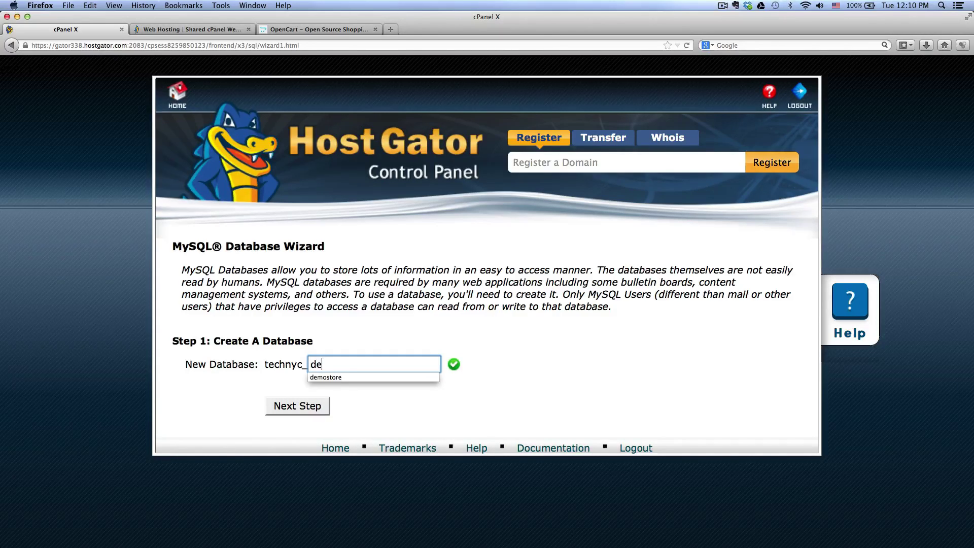
text(mostore)
click(492, 338)
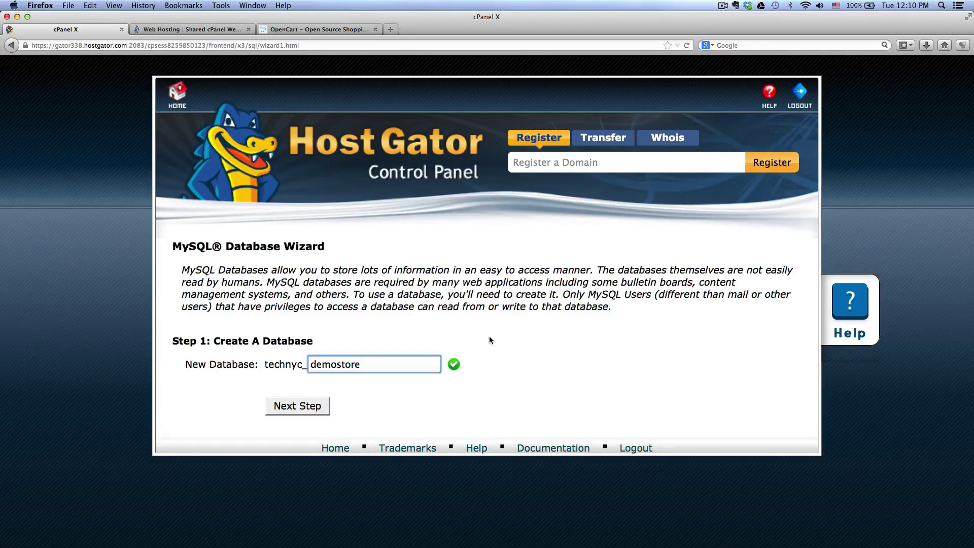
drag(264, 368, 305, 369)
click(303, 371)
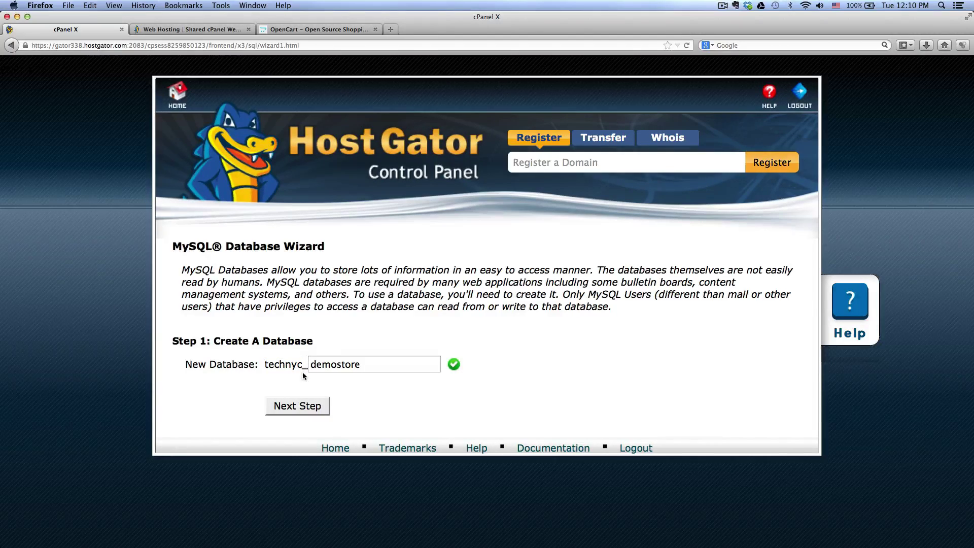
drag(302, 365, 265, 364)
click(313, 371)
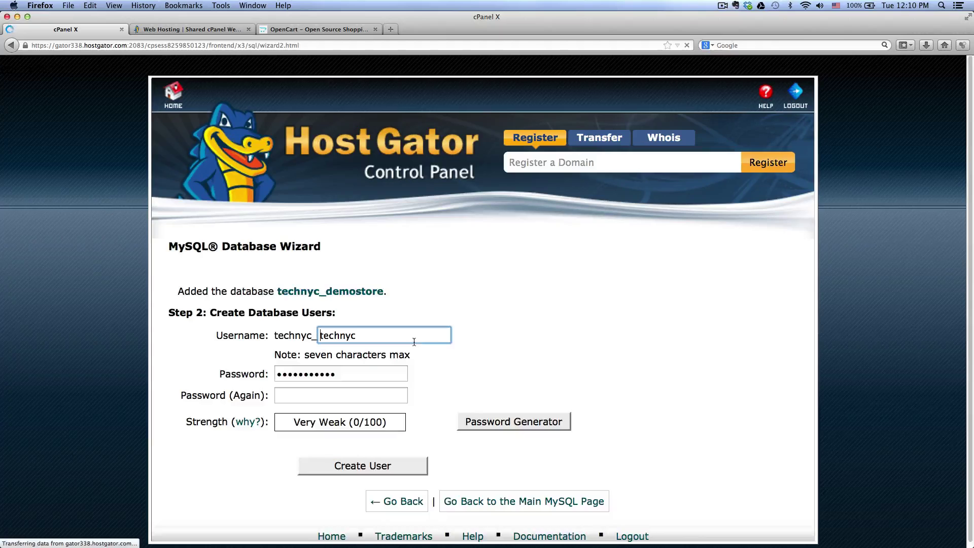
Step: Create user demouser with a confirmed password, grant it ALL PRIVILEGES on demostore, and return home
scroll(493, 339, down, 1)
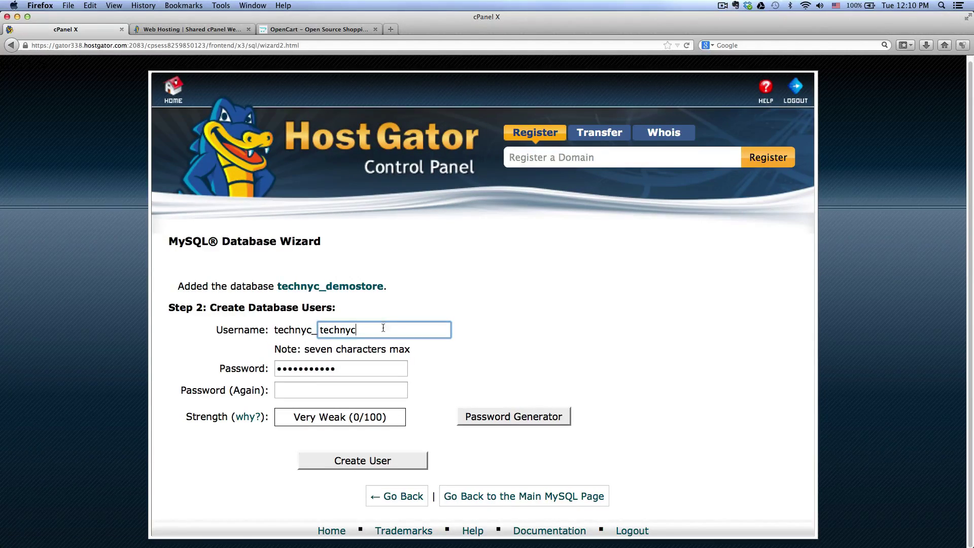
double_click(383, 329)
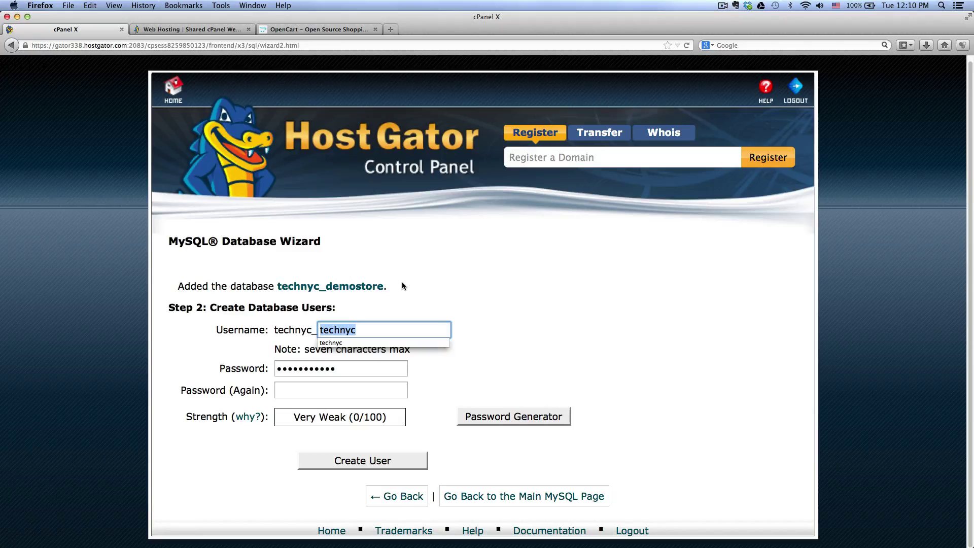
text(\)
key(BackSpace)
text(dem)
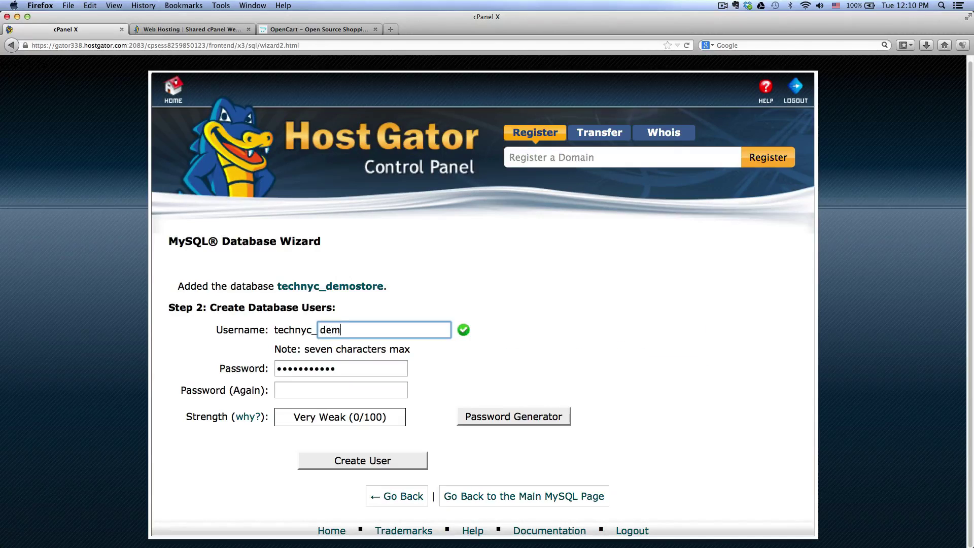
text(ouser)
key(Tab)
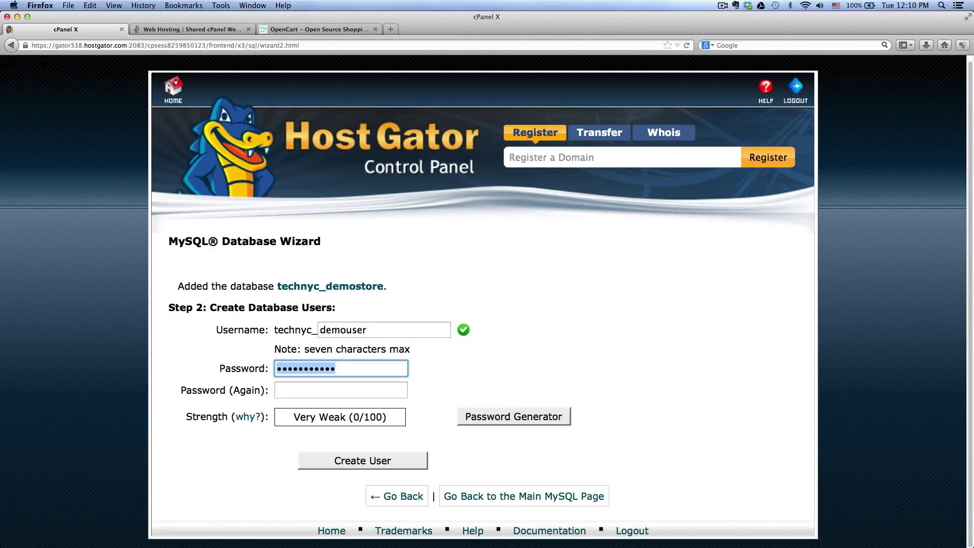
text(•••••••••••)
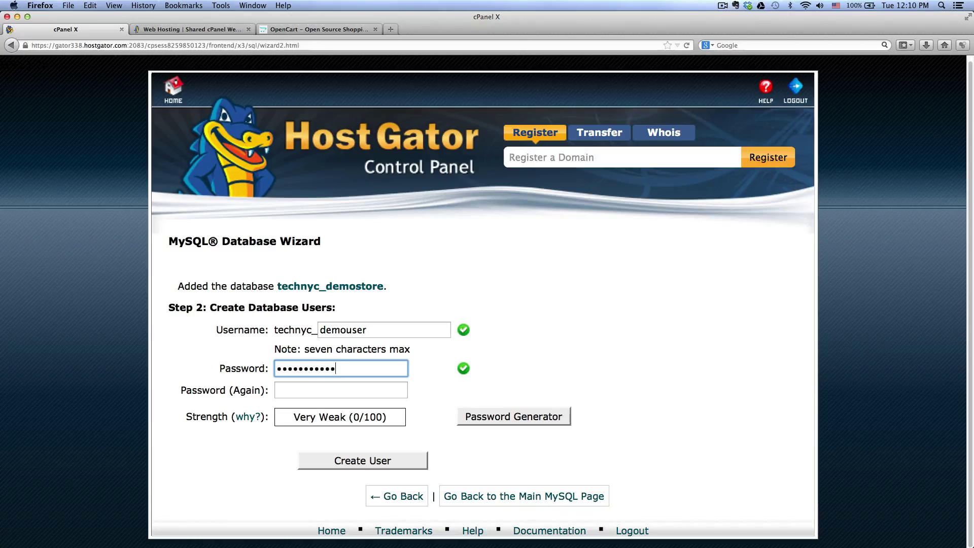
key(Tab)
text(•••••••••)
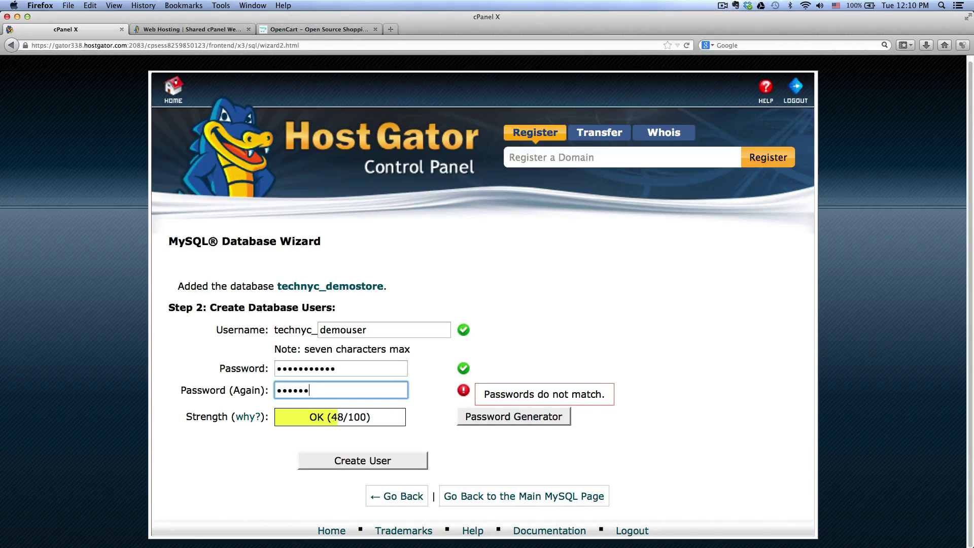
text(••)
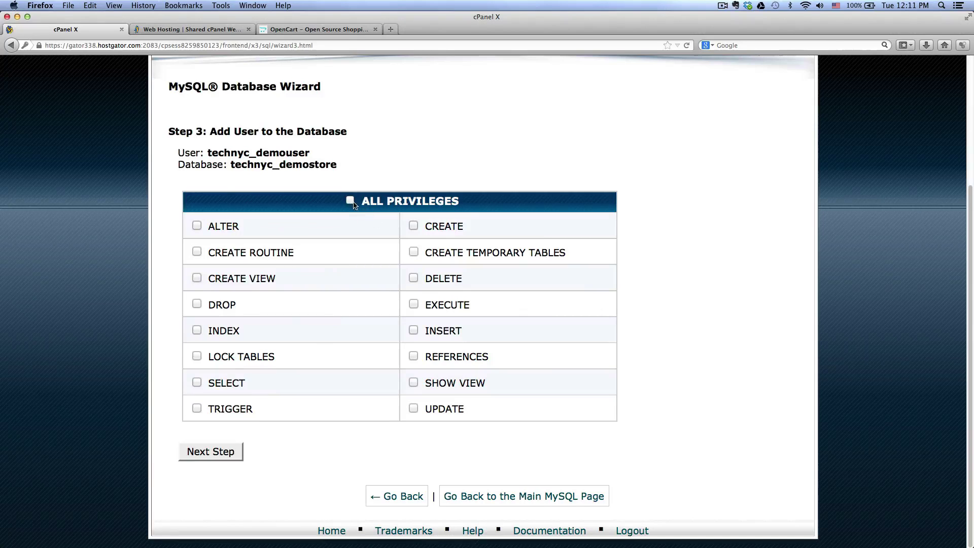
click(350, 201)
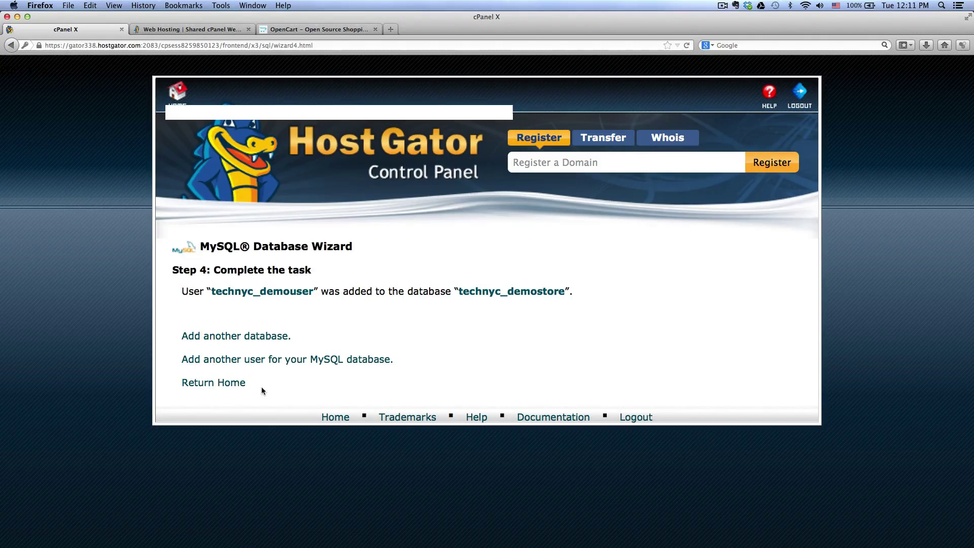
click(229, 388)
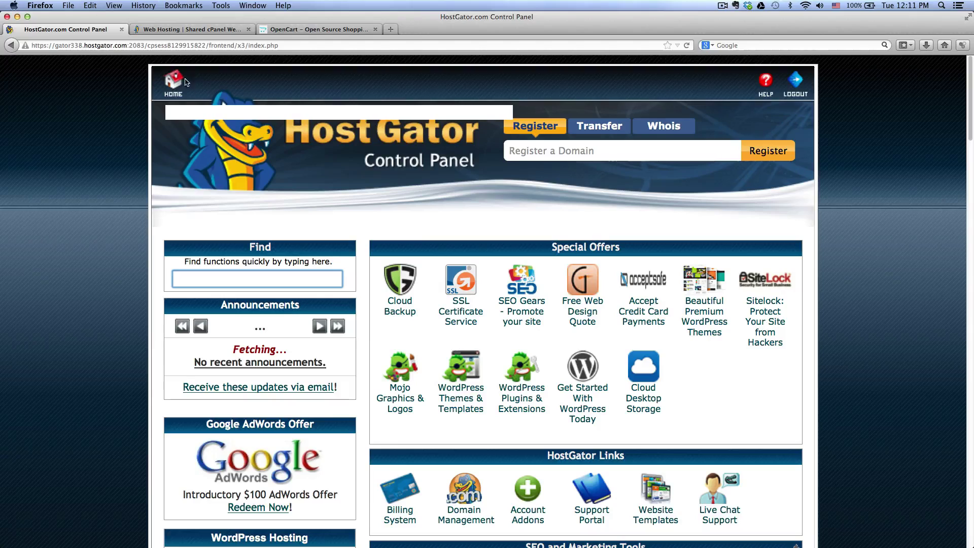
Step: Switch to the OpenCart website and browse its Download page to find v1.5.6.1
click(289, 29)
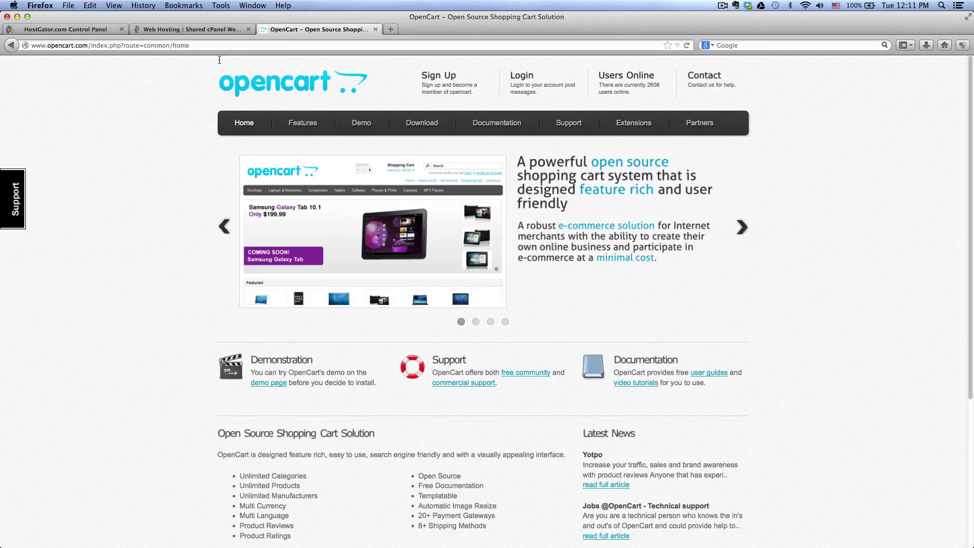
click(424, 126)
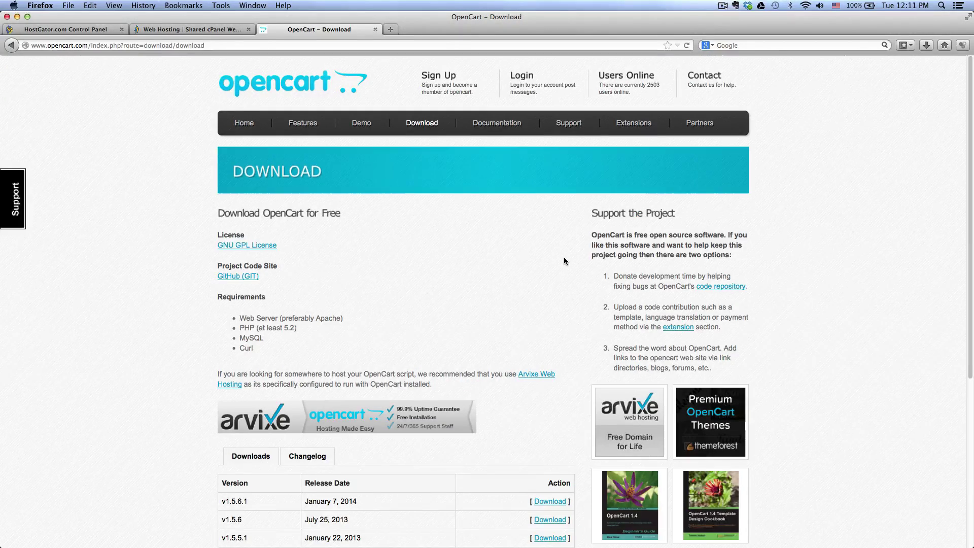
scroll(564, 261, down, 1)
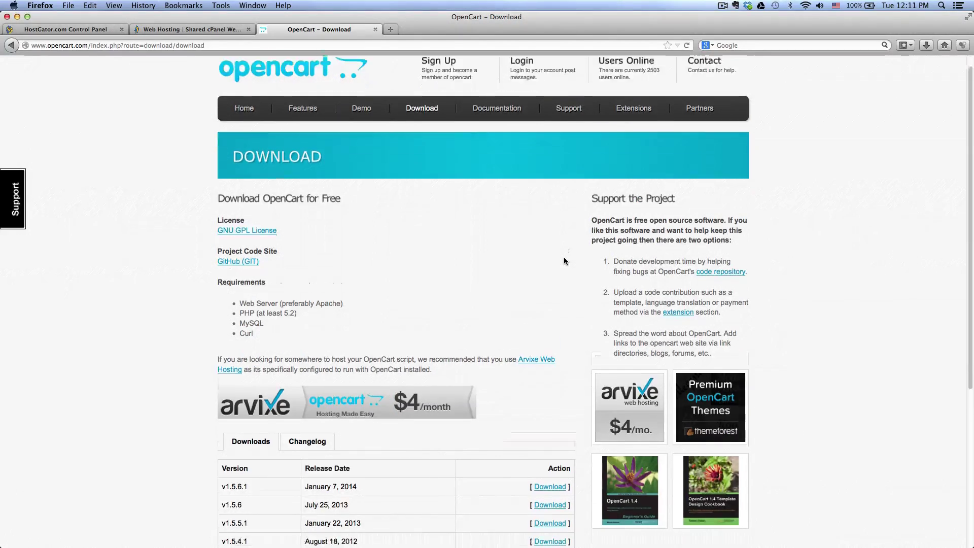
scroll(565, 261, down, 3)
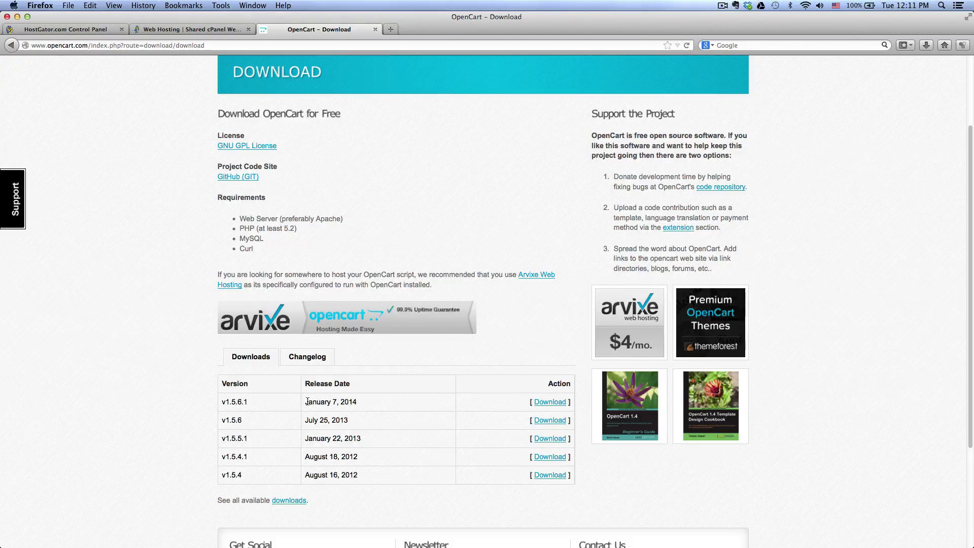
scroll(419, 400, up, 1)
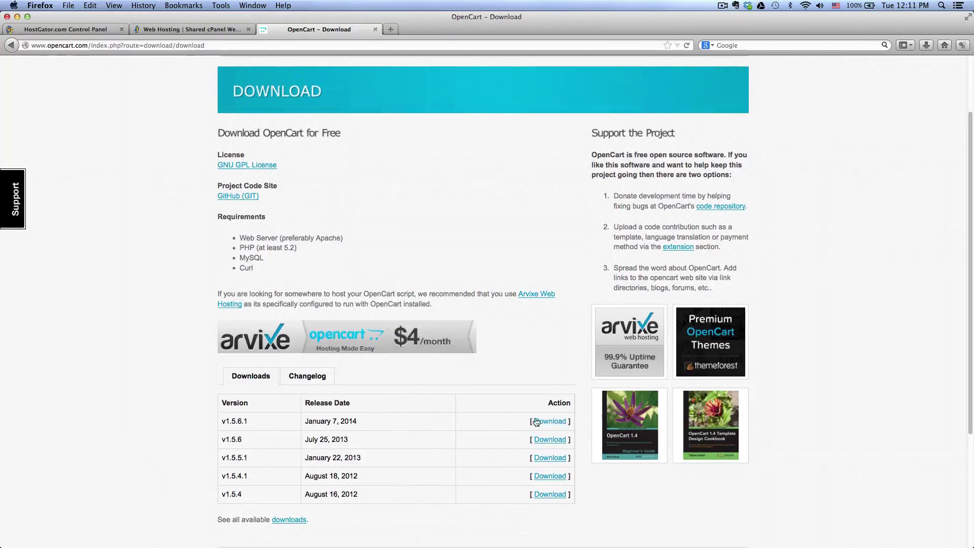
Step: Save the v1.5.6.1 package as opencart-1.5.6.1.zip to the Desktop
right_click(548, 423)
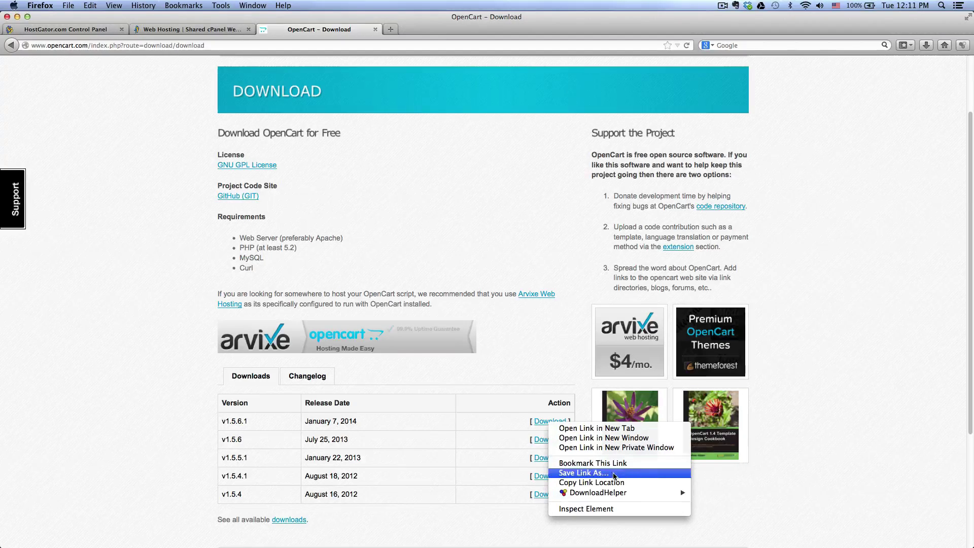
click(586, 473)
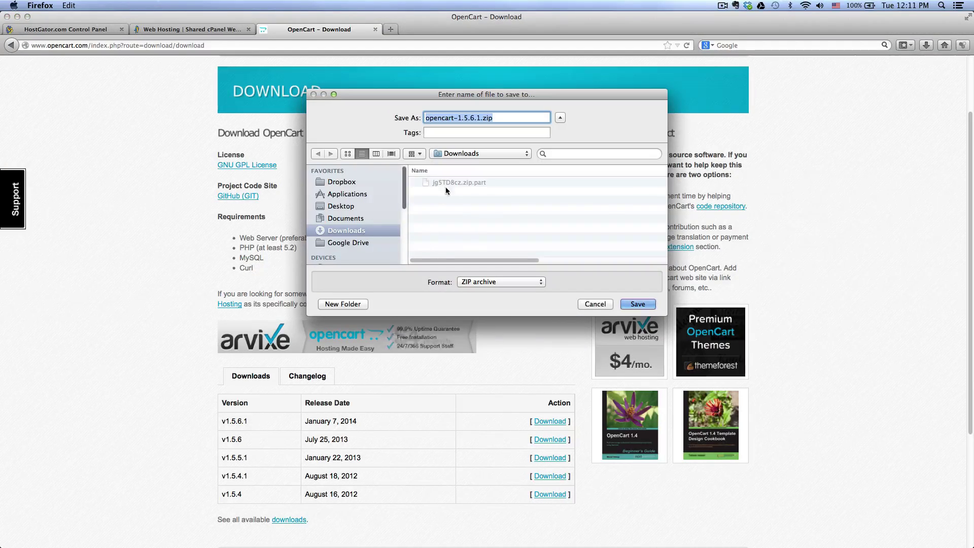
click(347, 207)
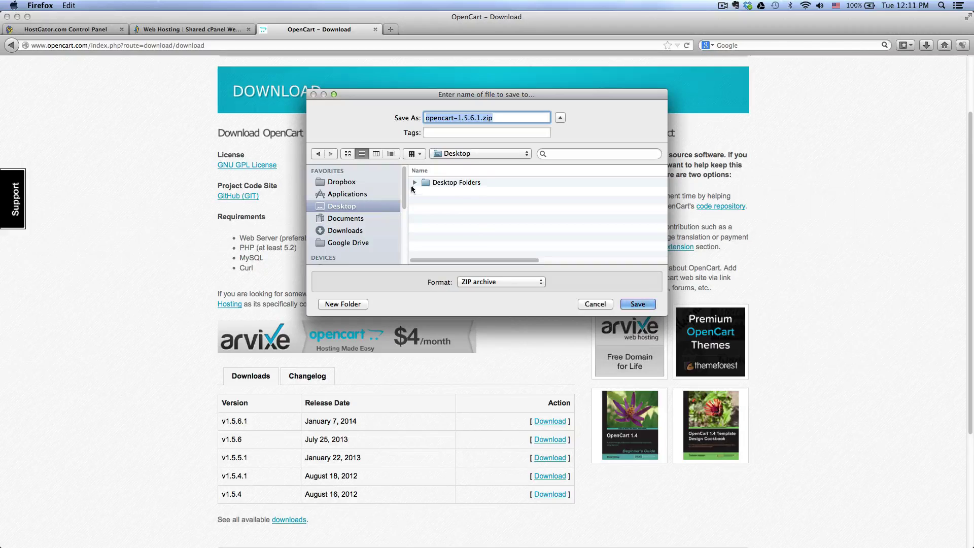
click(637, 305)
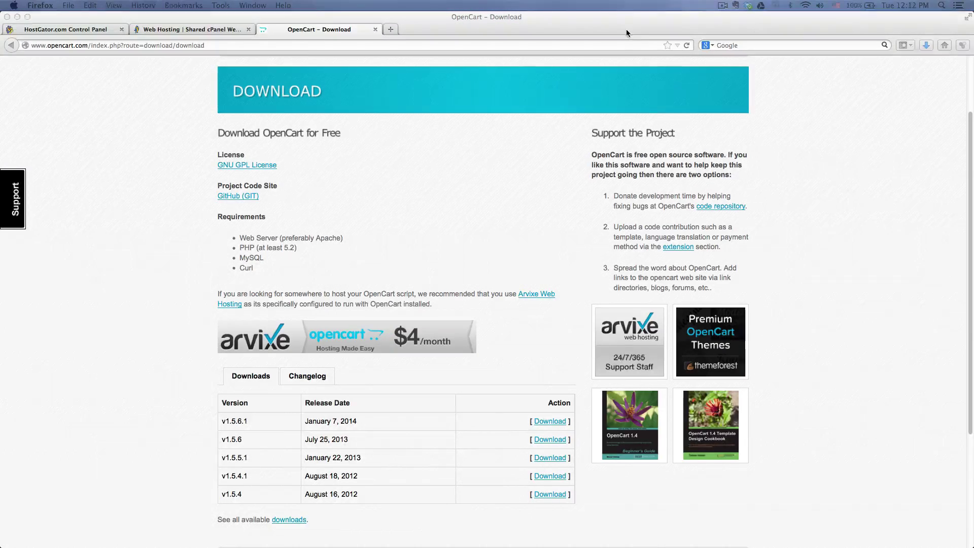
Step: Extract opencart-1.5.6.1.zip on the Desktop and open its upload folder
key(F11)
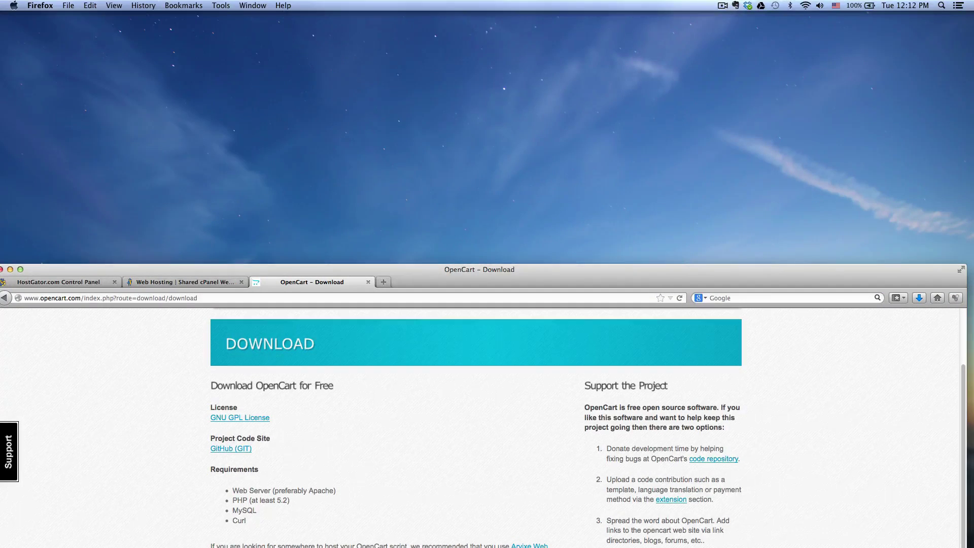
click(744, 130)
double_click(731, 107)
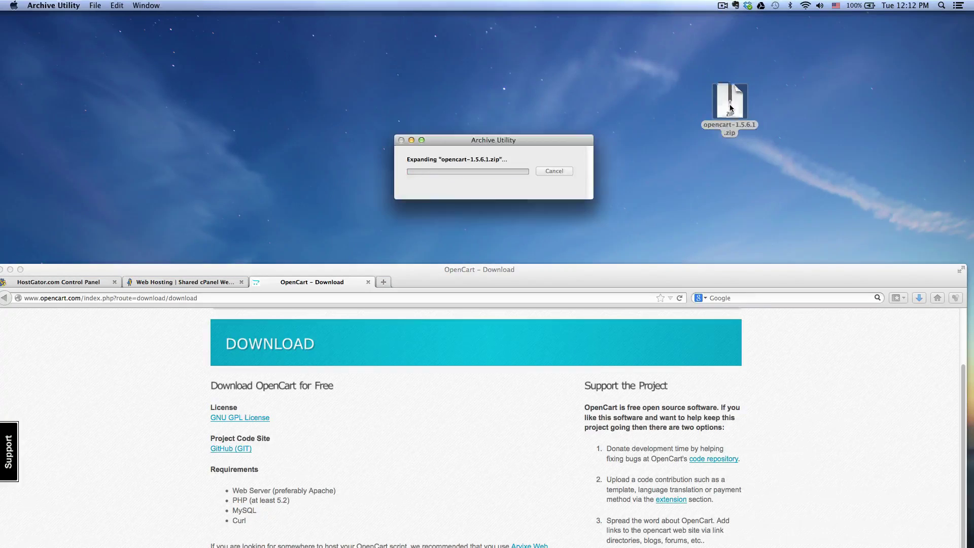
drag(743, 123, 747, 149)
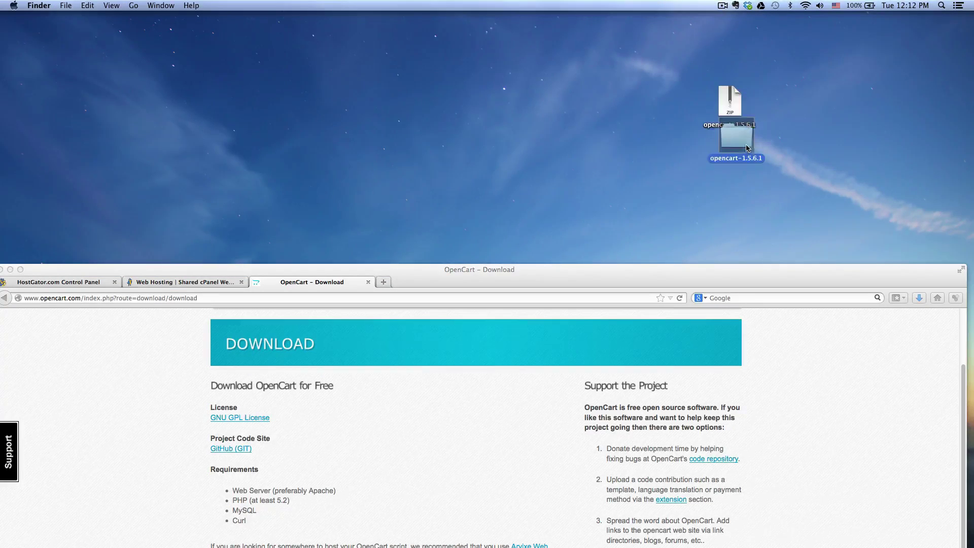
double_click(744, 145)
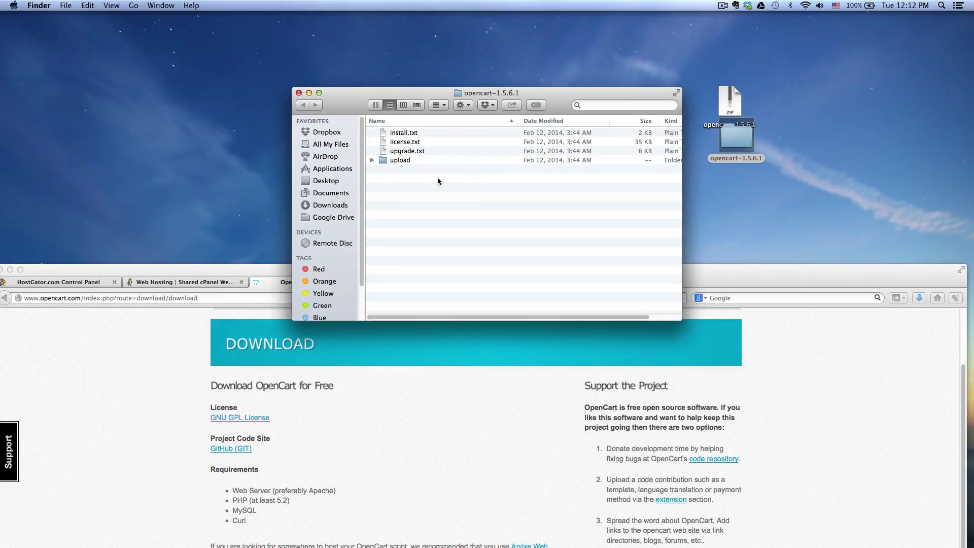
double_click(400, 161)
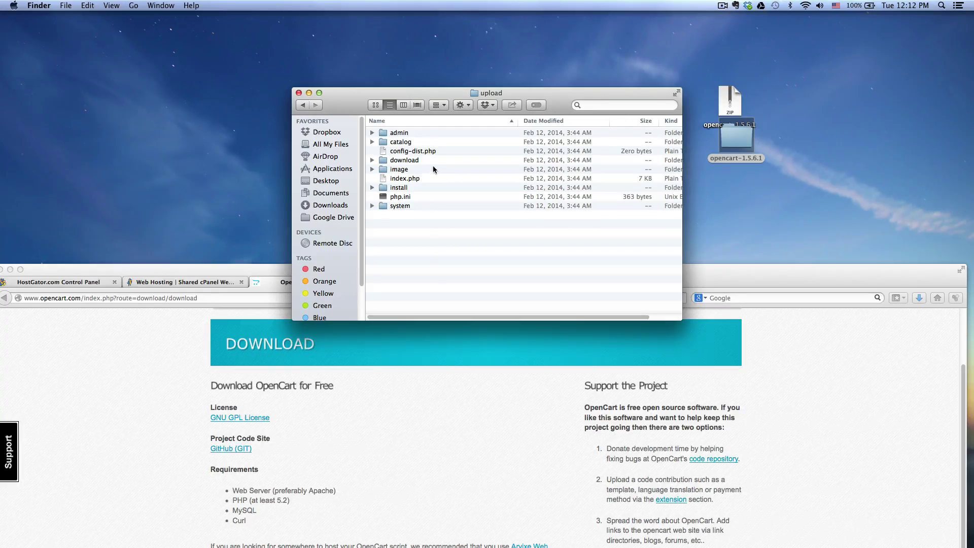
Step: Rename config-dist.php in the upload folder to config.php
click(412, 152)
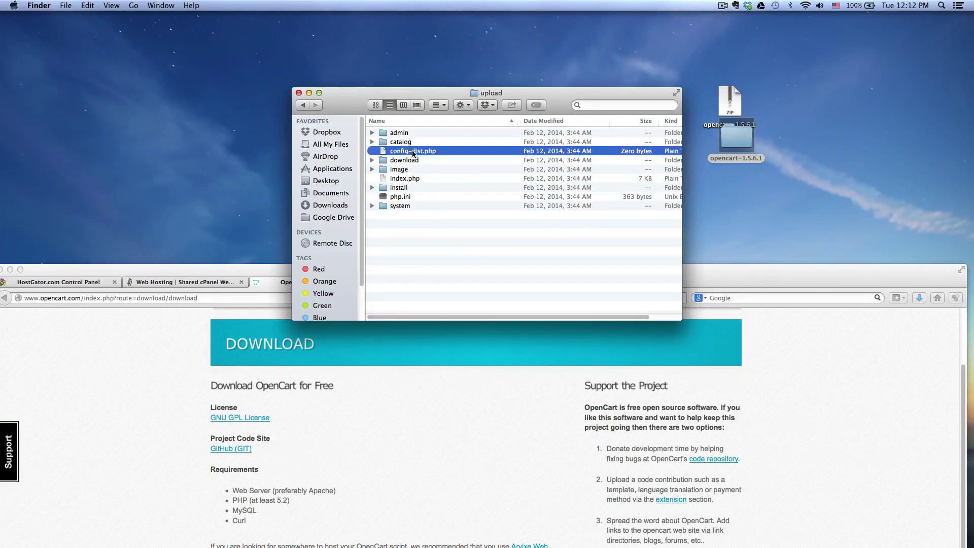
click(453, 245)
click(399, 153)
click(414, 153)
click(411, 152)
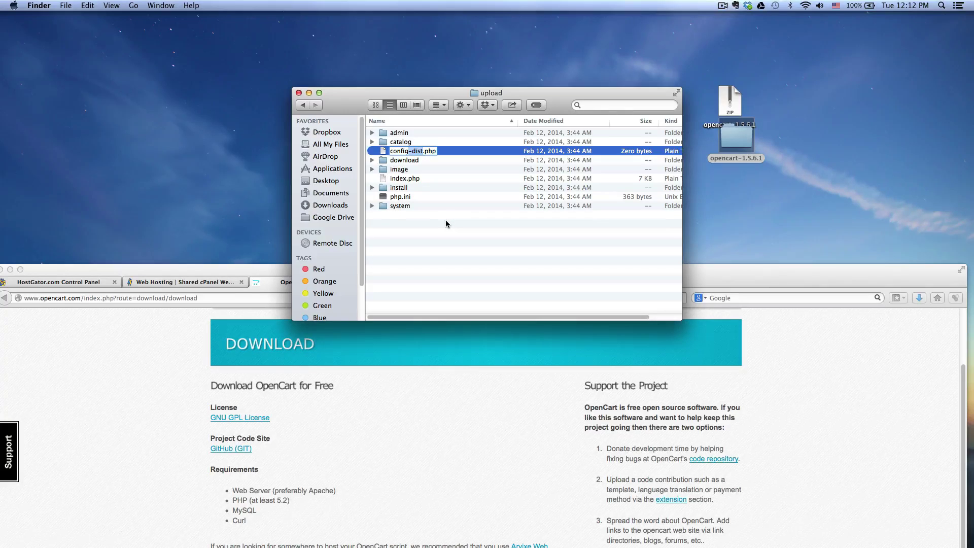
key(BackSpace)
key(Return)
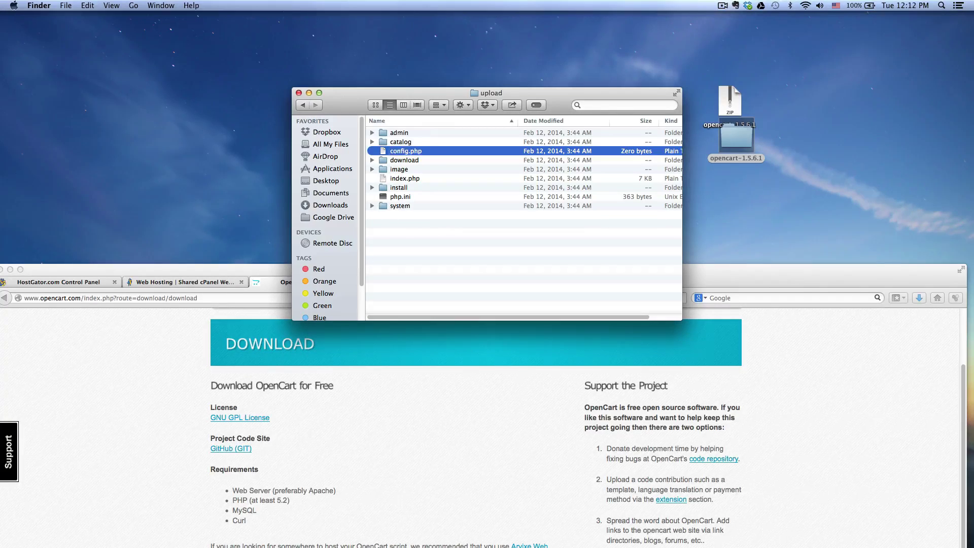
Step: Rename admin's config-dist.php to config.php too, then select all items in upload
double_click(407, 135)
click(420, 134)
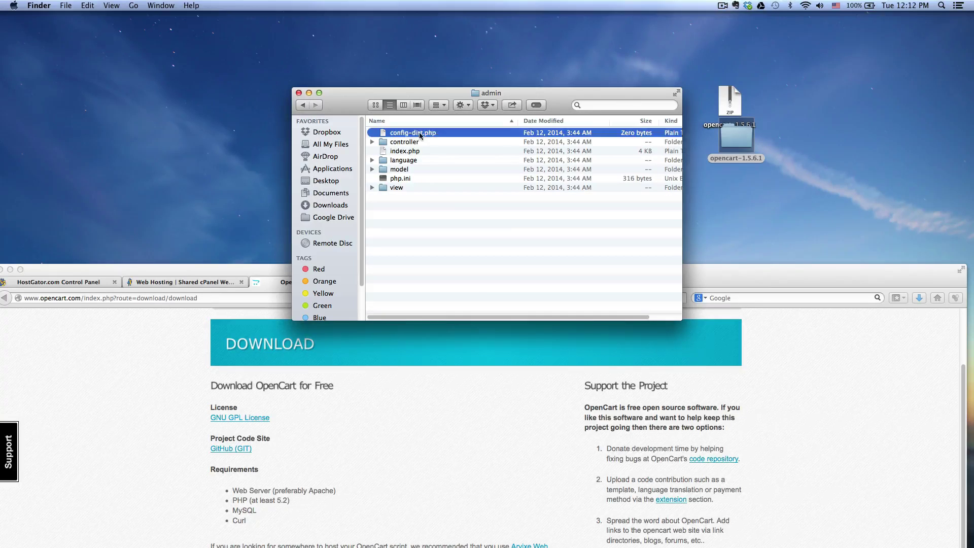
click(420, 133)
click(412, 132)
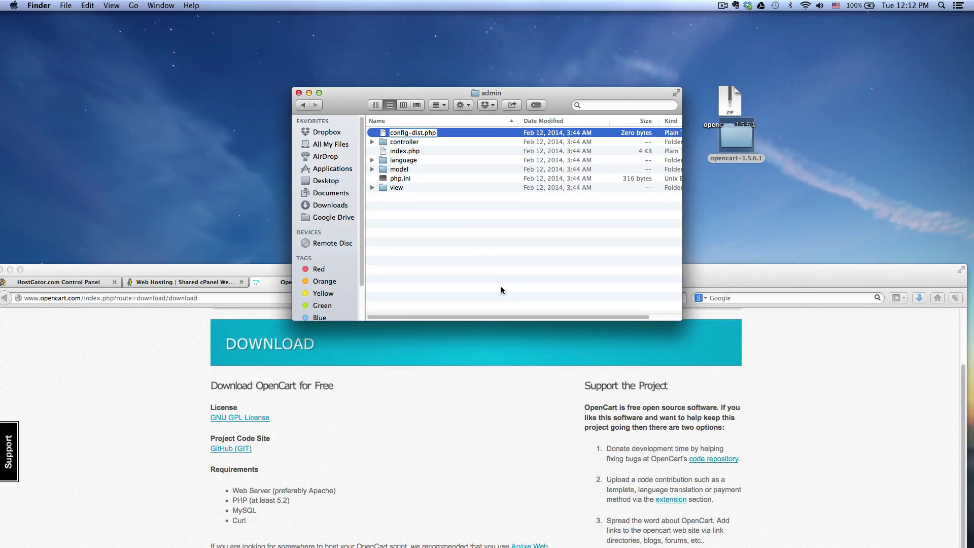
key(BackSpace)
key(BackSpace)
key(BackSpace)
key(BackSpace)
key(BackSpace)
key(Return)
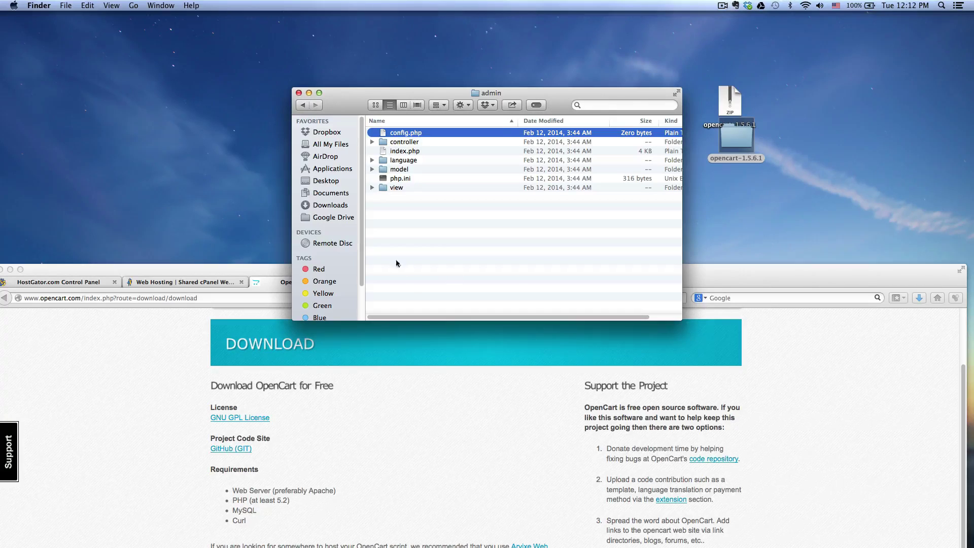
click(303, 105)
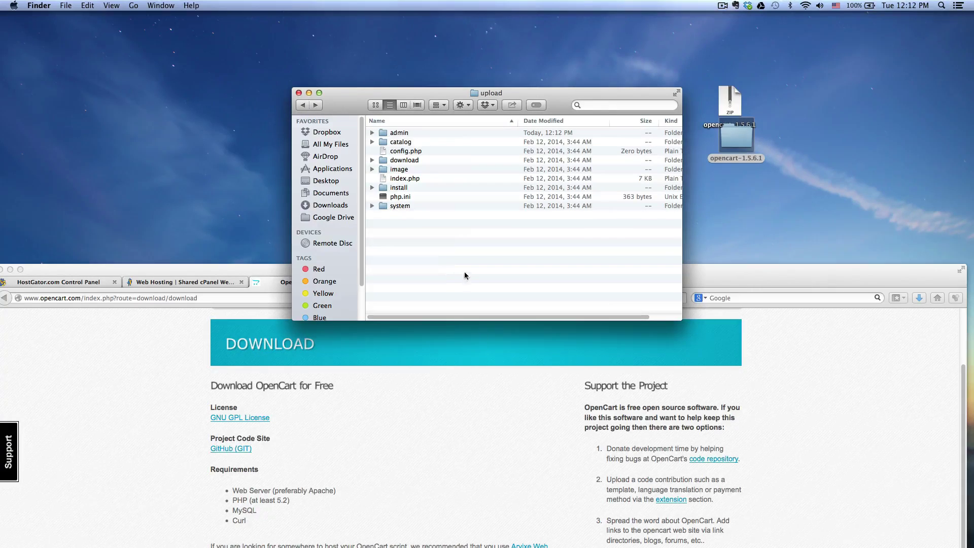
key(cmd+a)
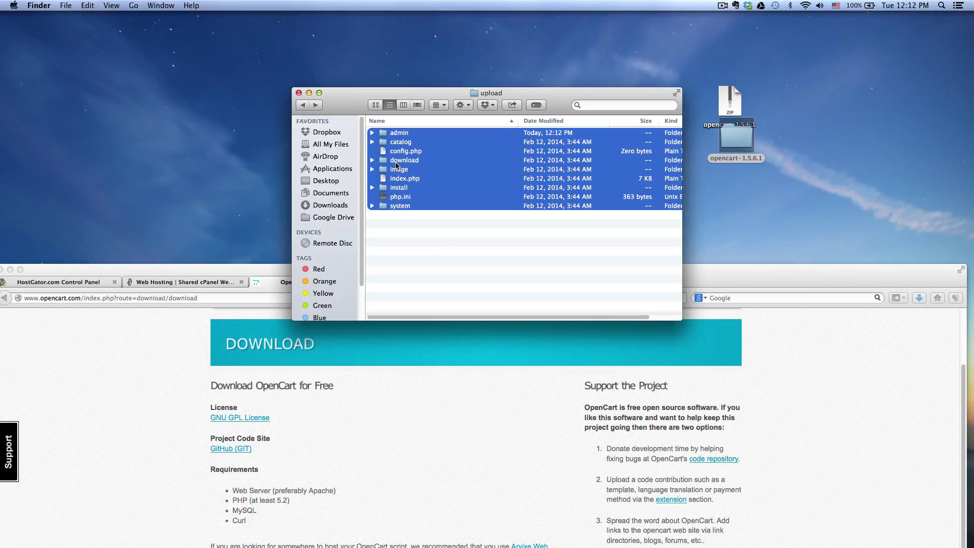
Step: Compress the nine selected items and rename Archive.zip to opencart.zip
right_click(398, 173)
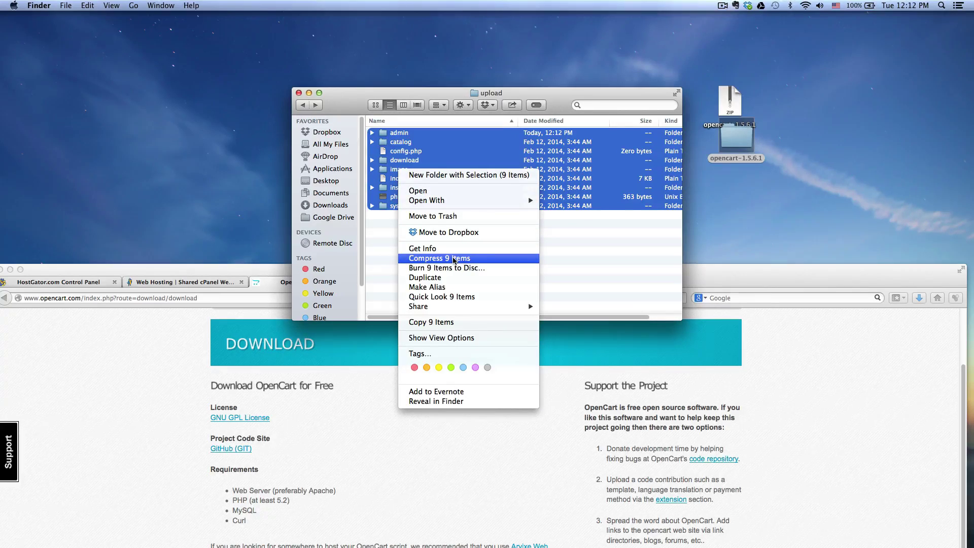
click(453, 259)
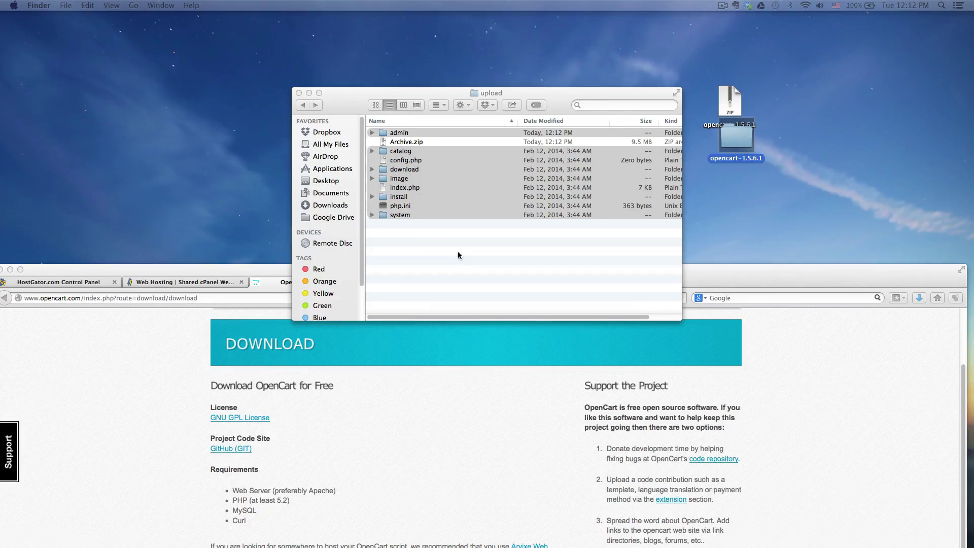
click(407, 145)
click(419, 146)
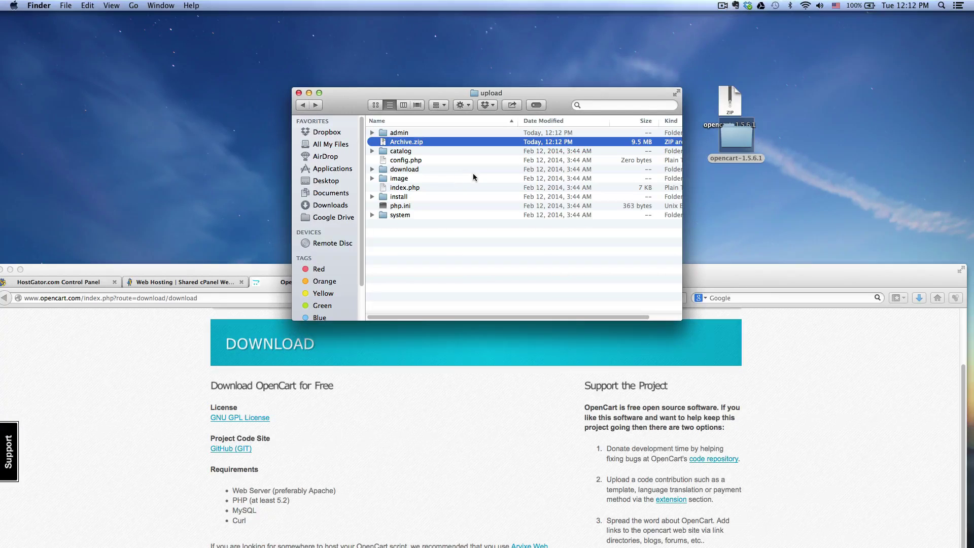
key(Return)
text(opencart)
key(Return)
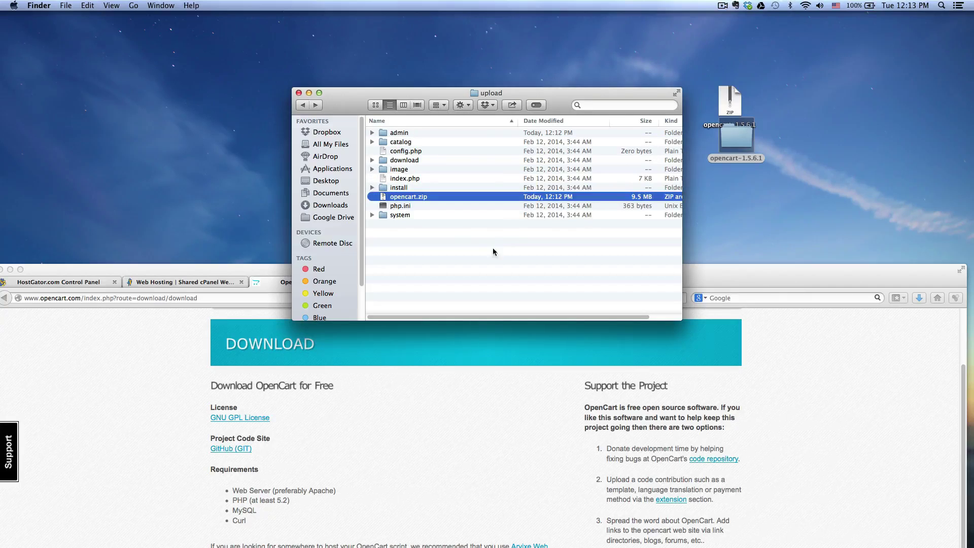
Step: Clear the selection in the upload folder and bring the Firefox window back up
click(493, 248)
click(438, 198)
click(408, 133)
click(402, 143)
click(411, 162)
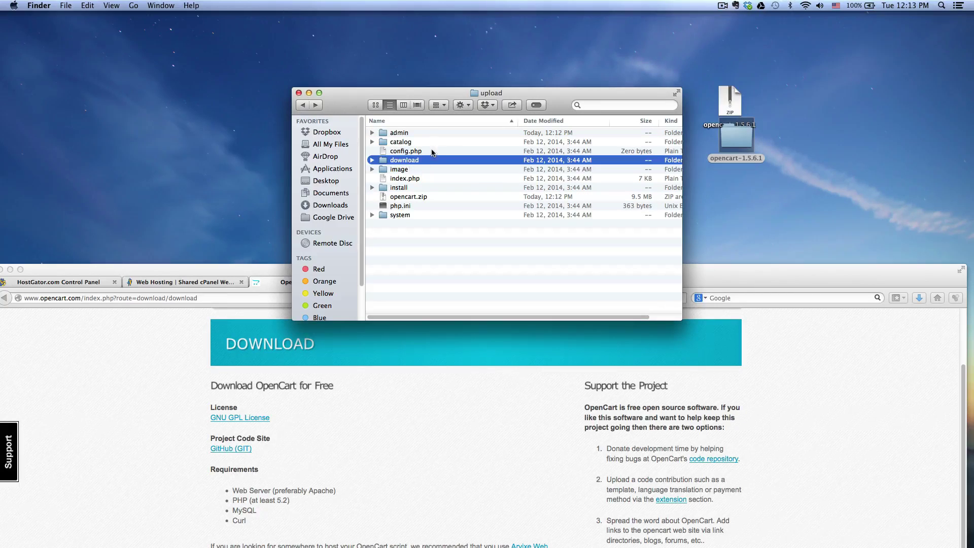
click(433, 152)
click(448, 216)
click(463, 246)
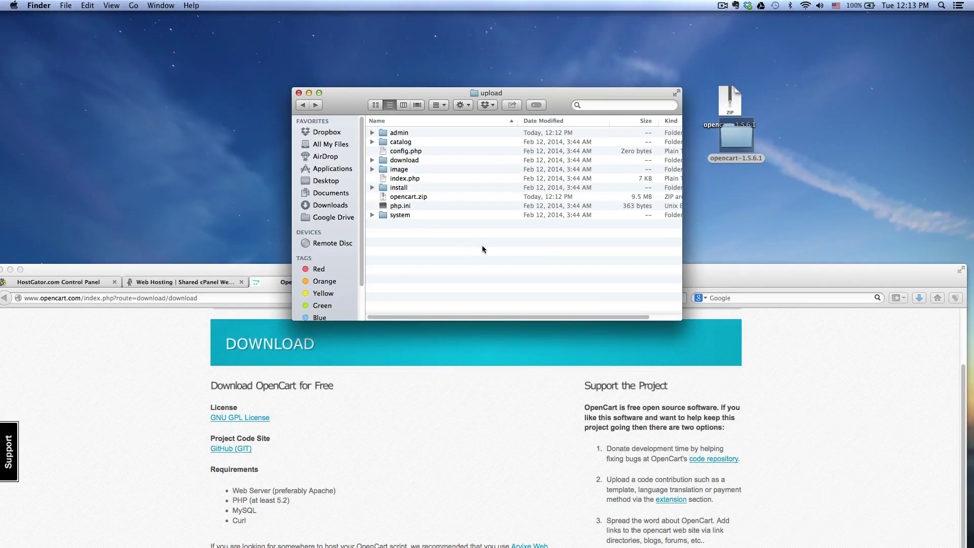
drag(725, 274, 740, 155)
Step: Return to the cPanel page, maximize Firefox, and open File Manager via a 'file manager' search
click(193, 162)
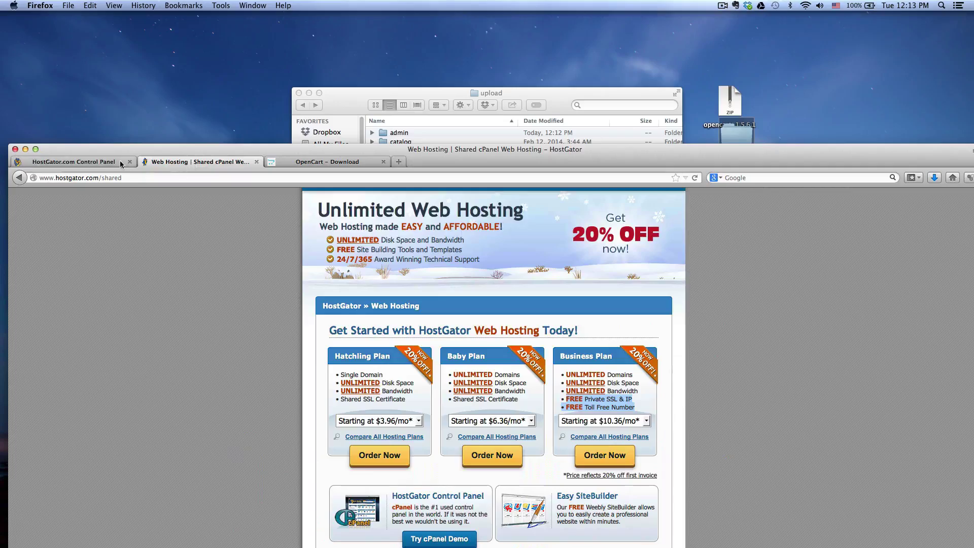
click(77, 161)
click(35, 148)
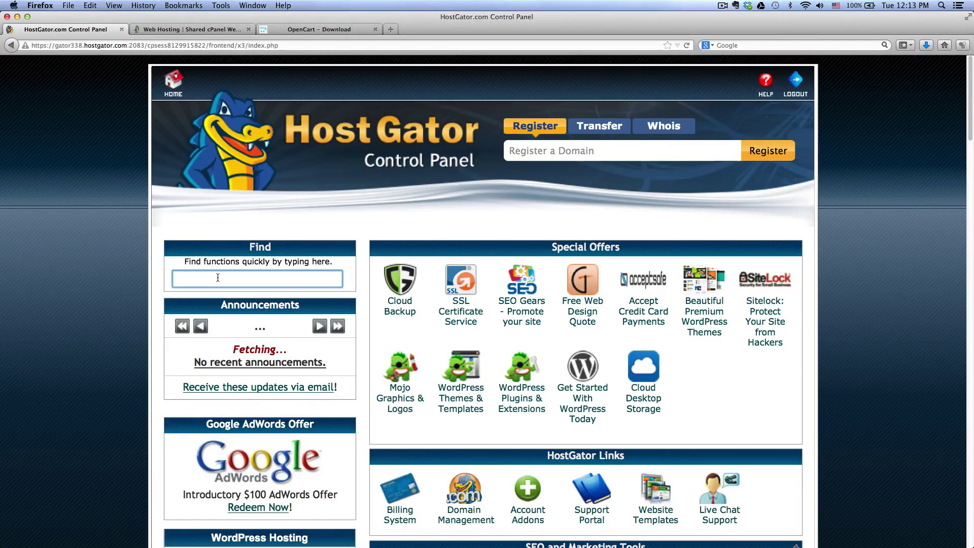
text(file manager)
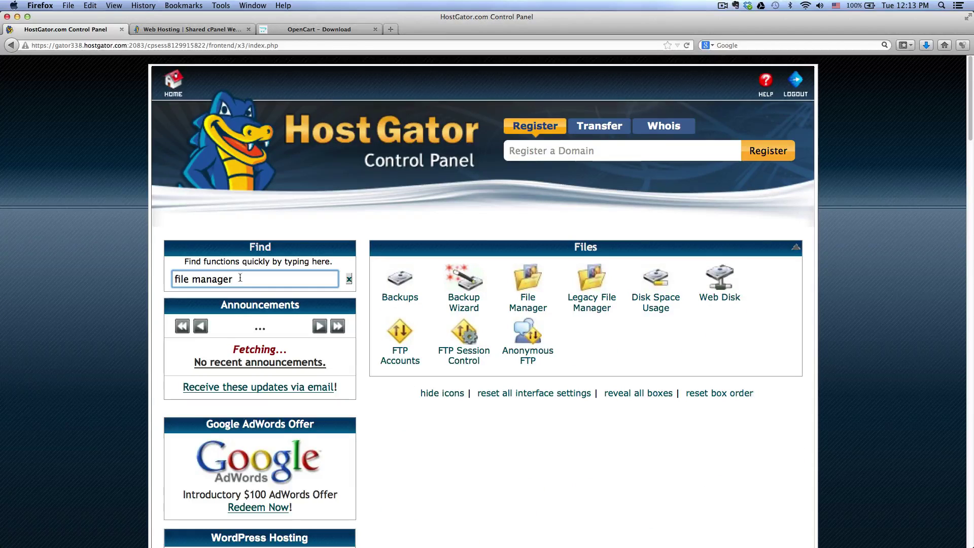
click(528, 308)
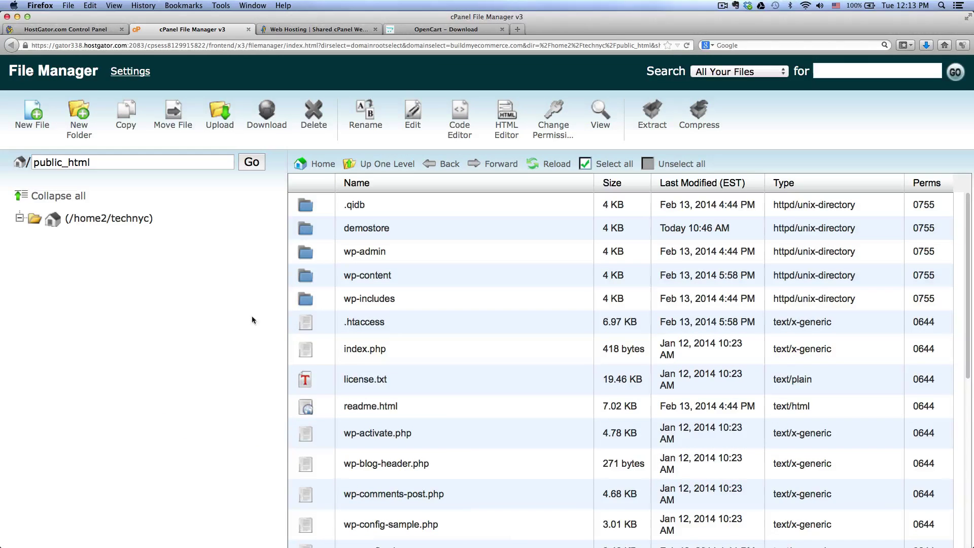
Step: Expand home and public_html in the folder tree and open the empty demostore folder
click(20, 222)
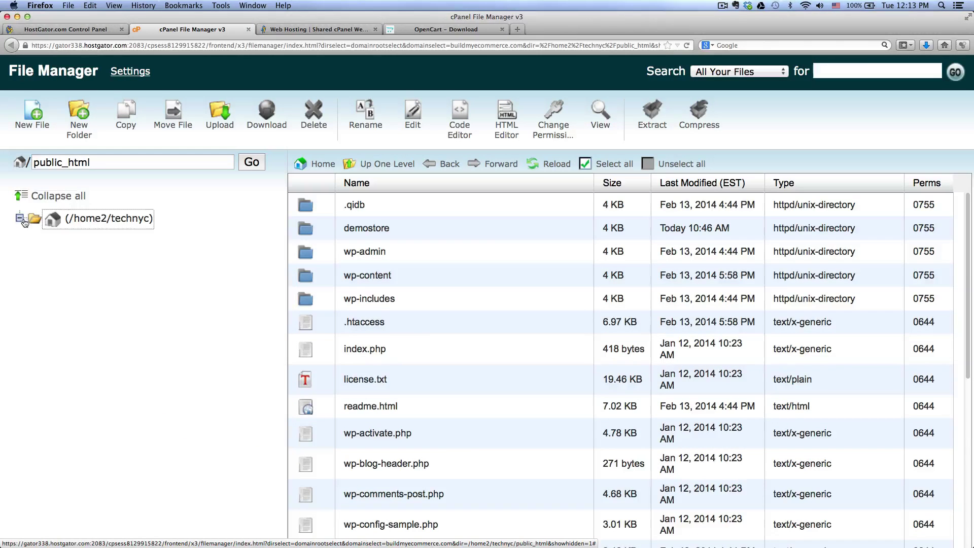
scroll(352, 321, down, 6)
click(45, 200)
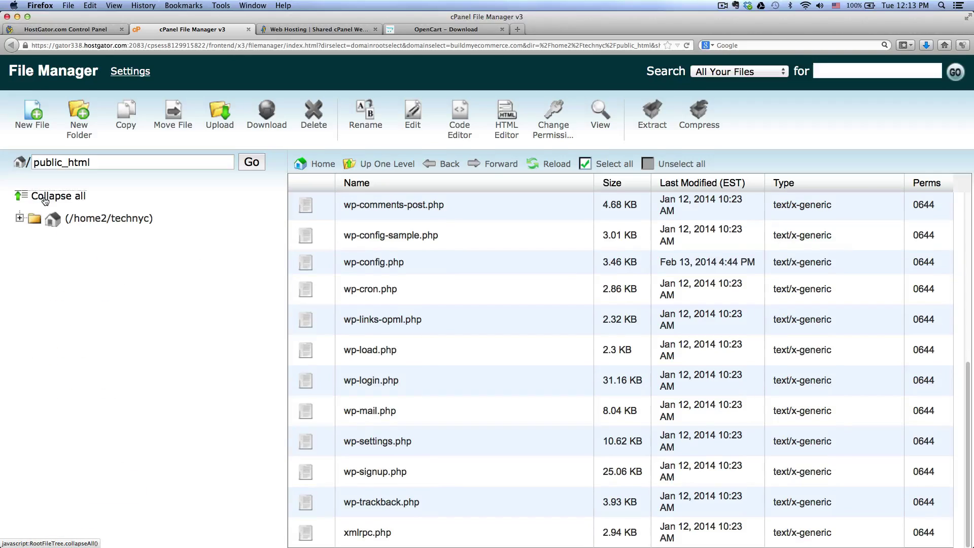
click(19, 218)
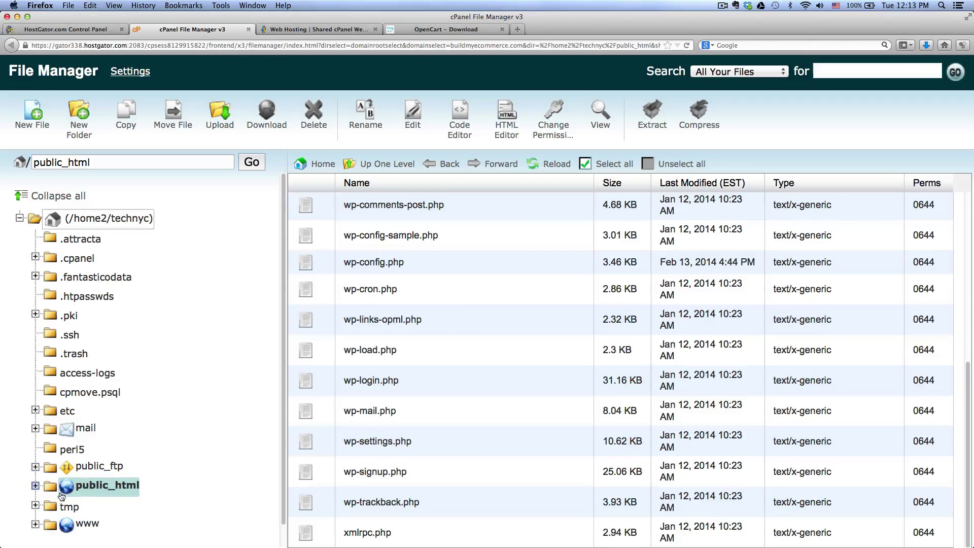
click(92, 486)
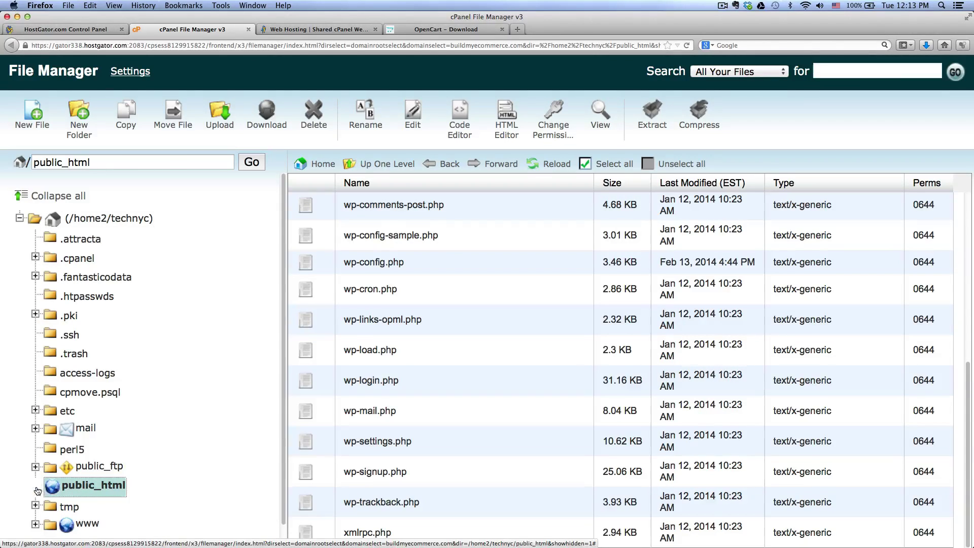
scroll(205, 400, down, 5)
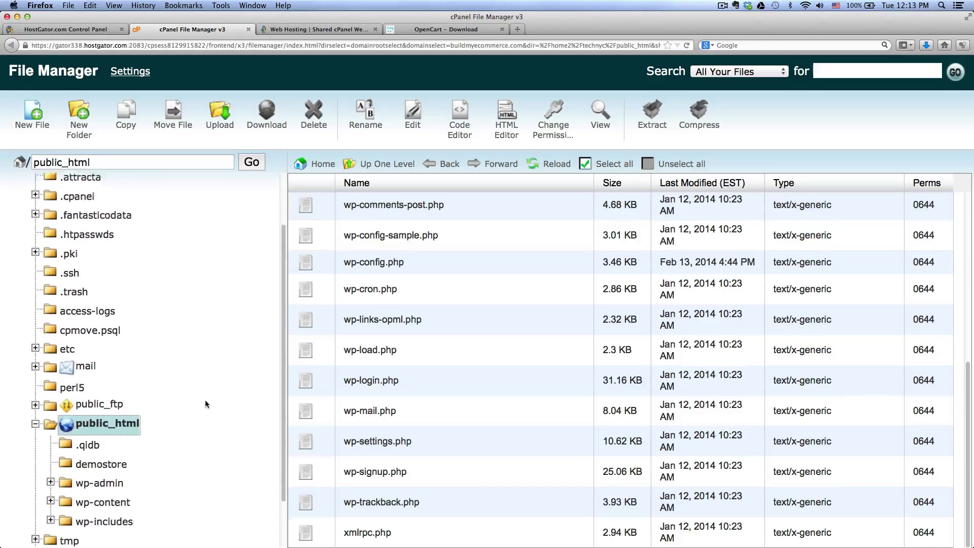
click(102, 411)
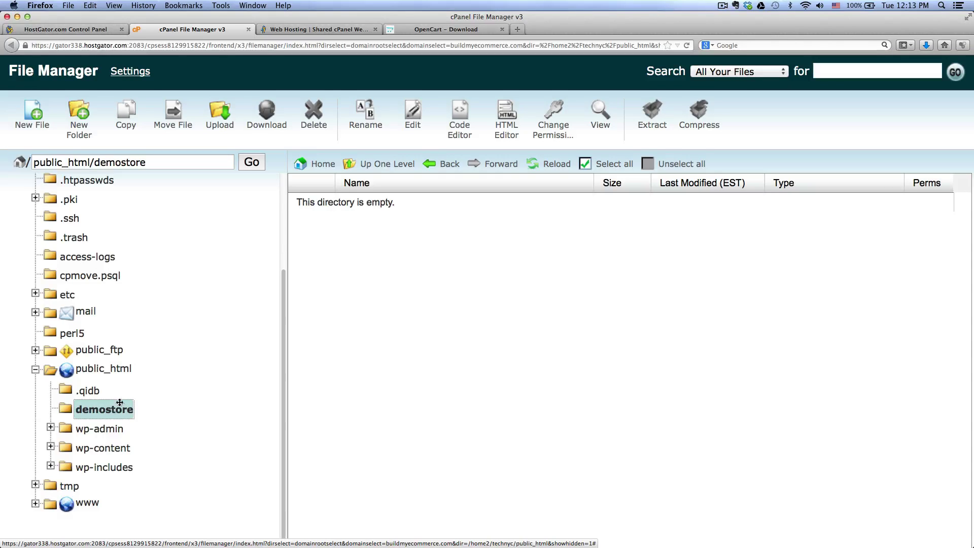
click(105, 371)
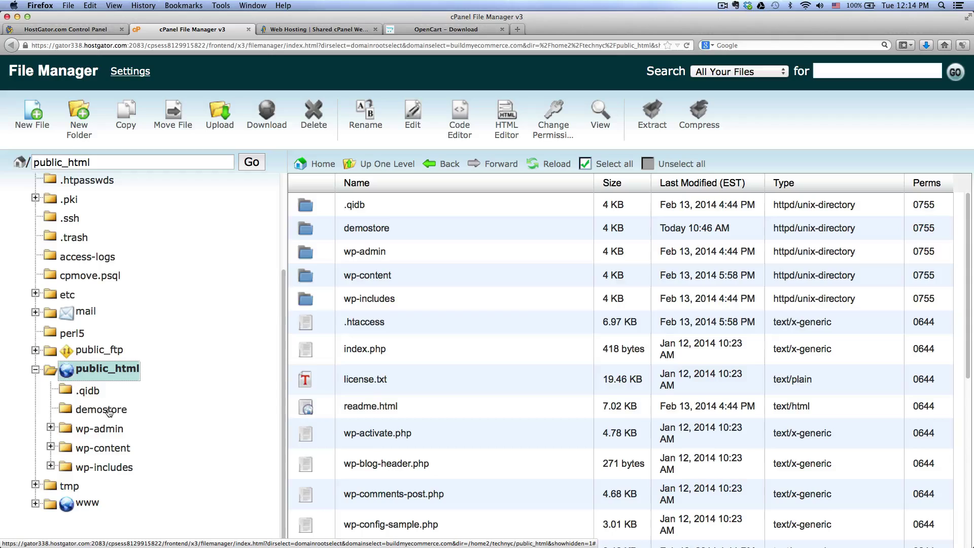
click(108, 410)
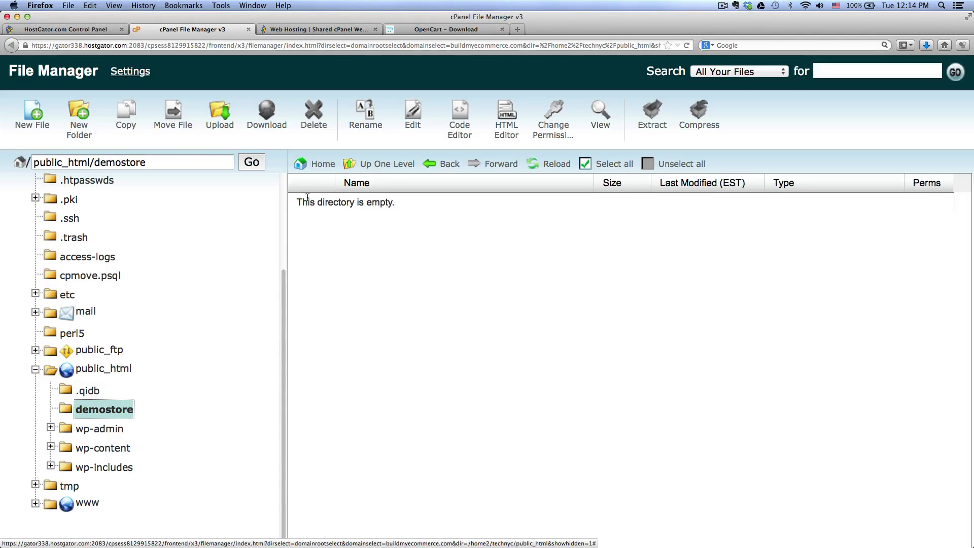
Step: Upload opencart.zip from Desktop/opencart-1.5.6.1/upload into demostore and return to its listing
click(223, 128)
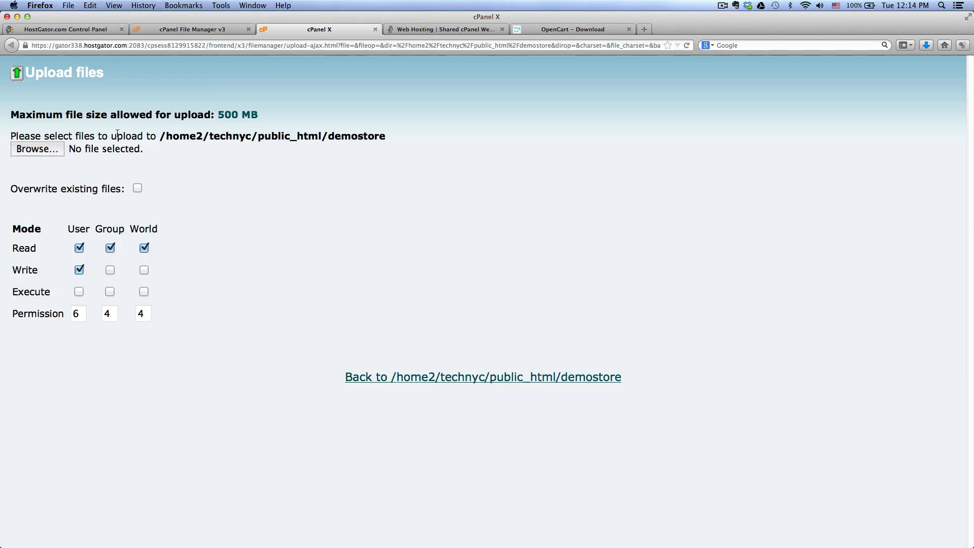
click(38, 149)
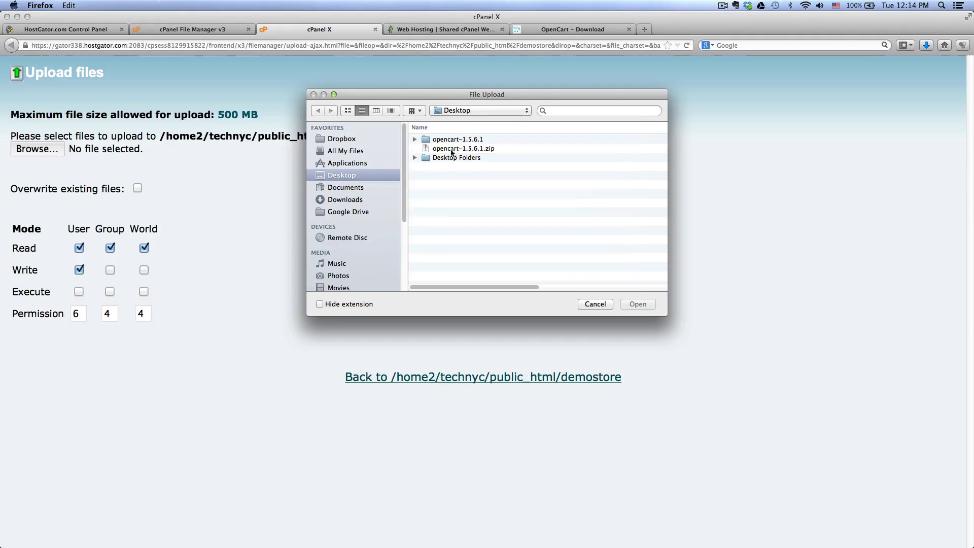
click(454, 140)
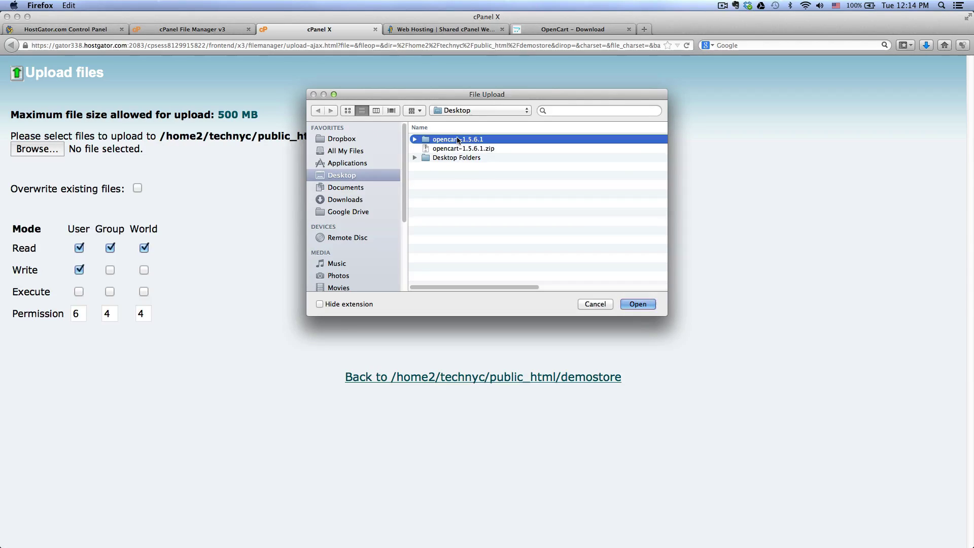
double_click(457, 140)
click(443, 140)
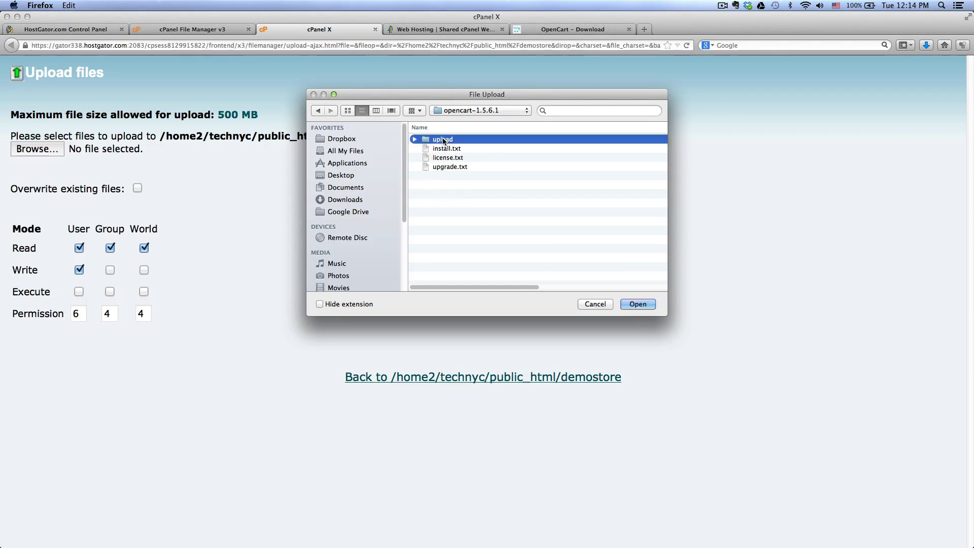
double_click(443, 140)
click(454, 139)
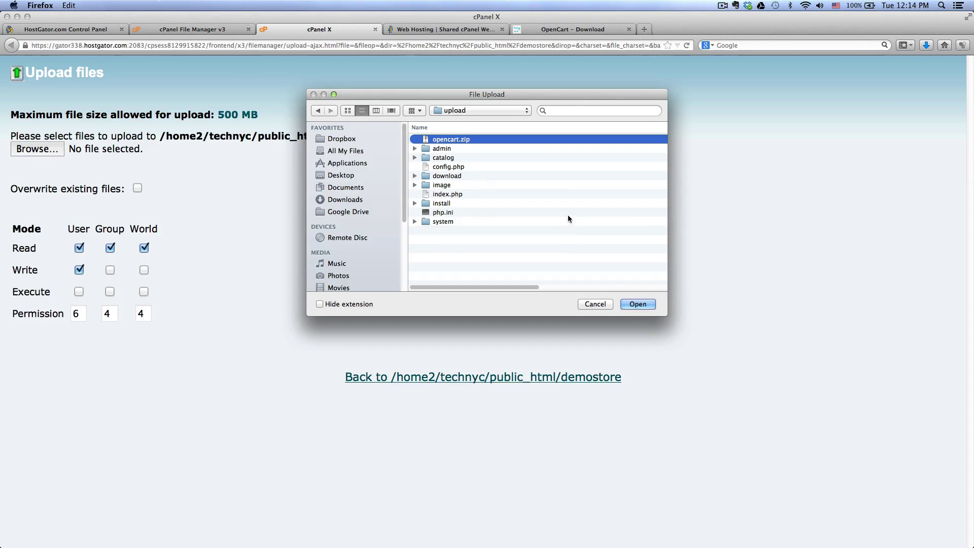
click(637, 305)
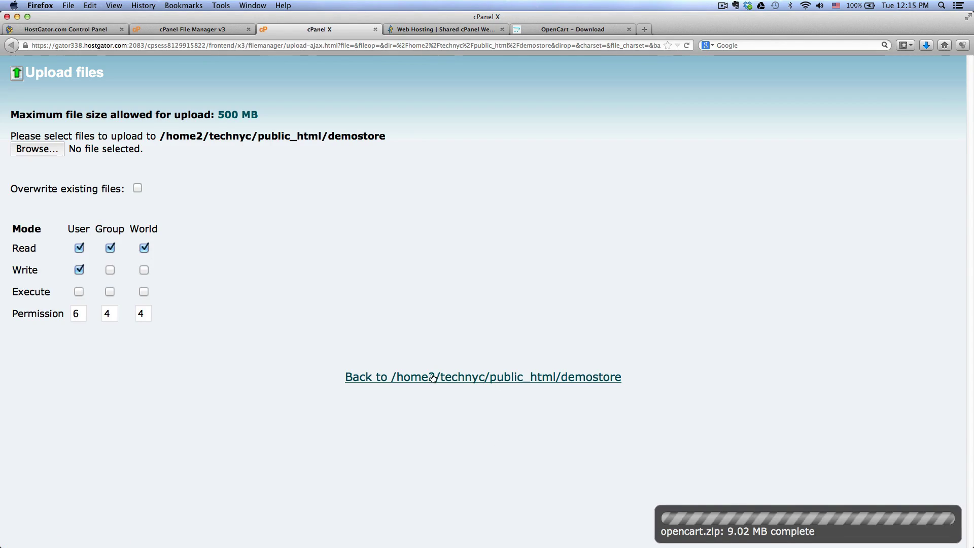
click(460, 377)
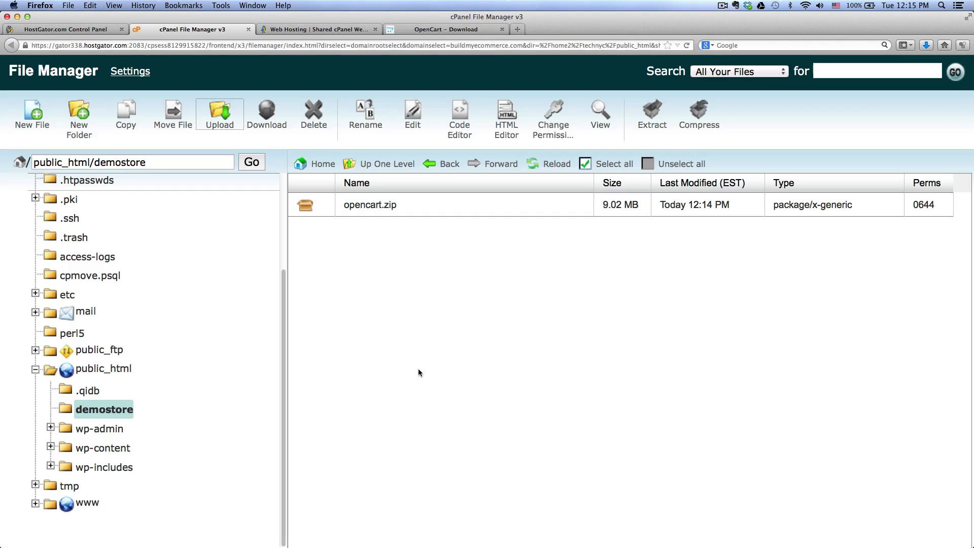
Step: Extract opencart.zip into /public_html/demostore, then select the archive again
click(308, 209)
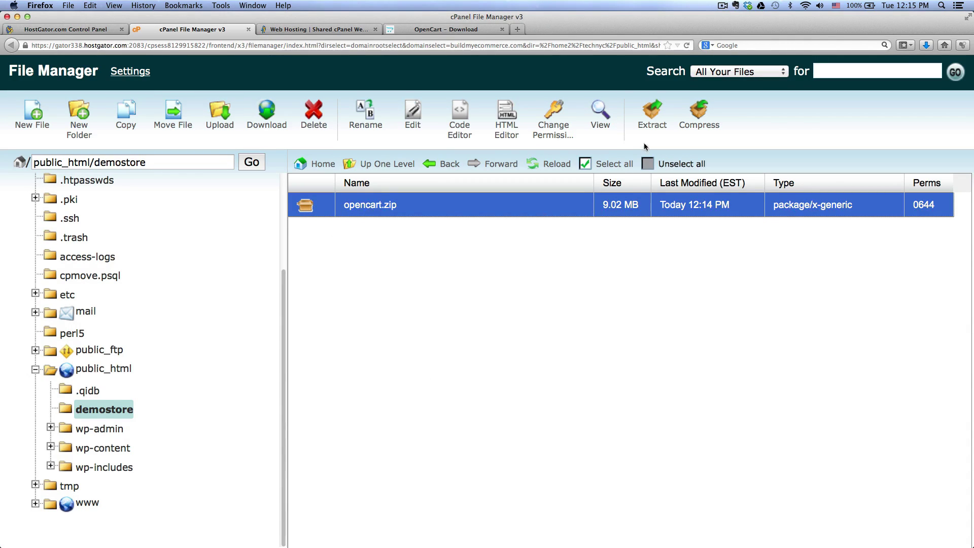
click(652, 127)
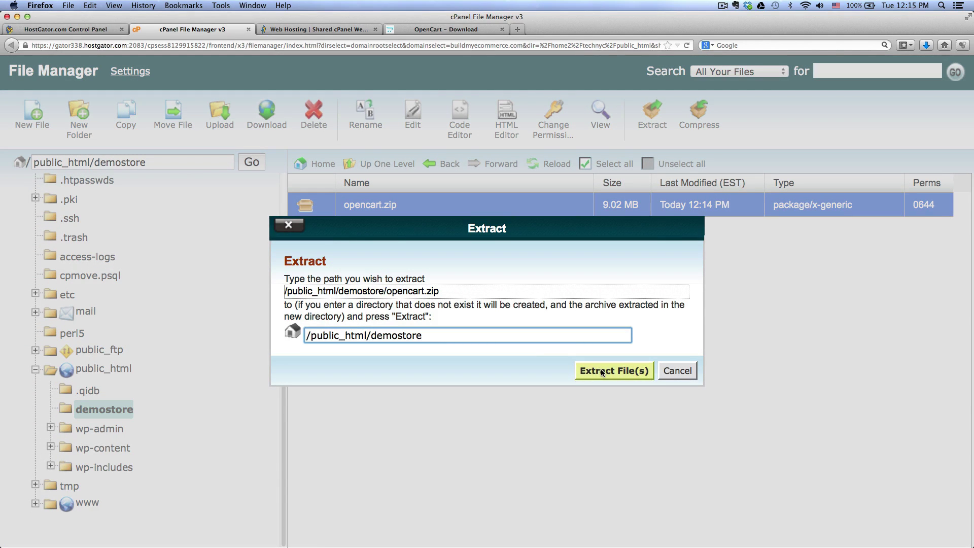
click(600, 369)
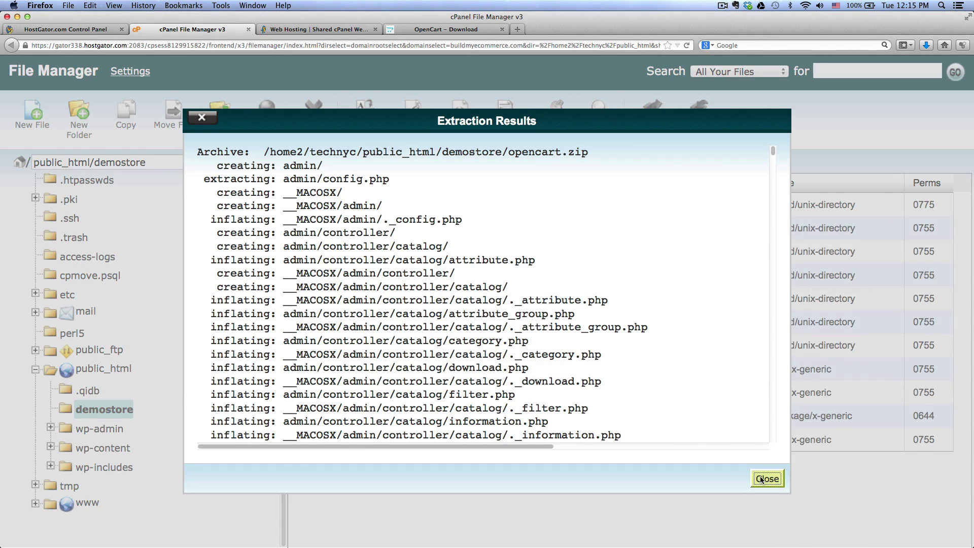
click(762, 479)
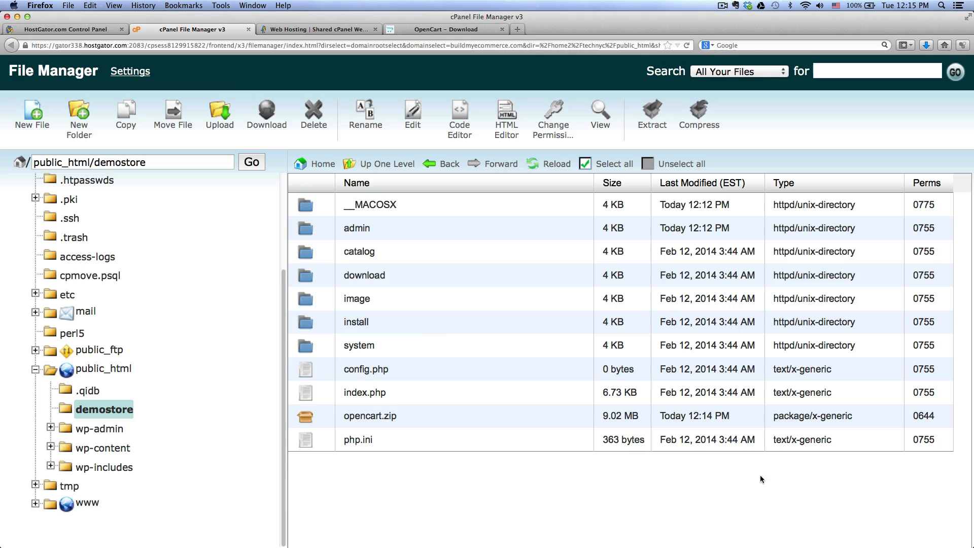
click(320, 415)
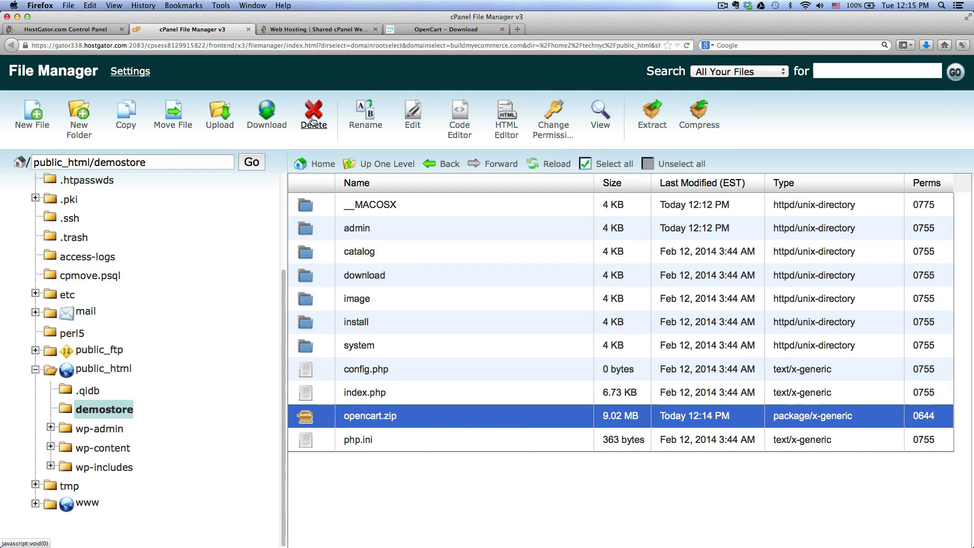
Step: Delete opencart.zip and the __MACOSX folder, then return to the OpenCart download tab's address bar
click(313, 117)
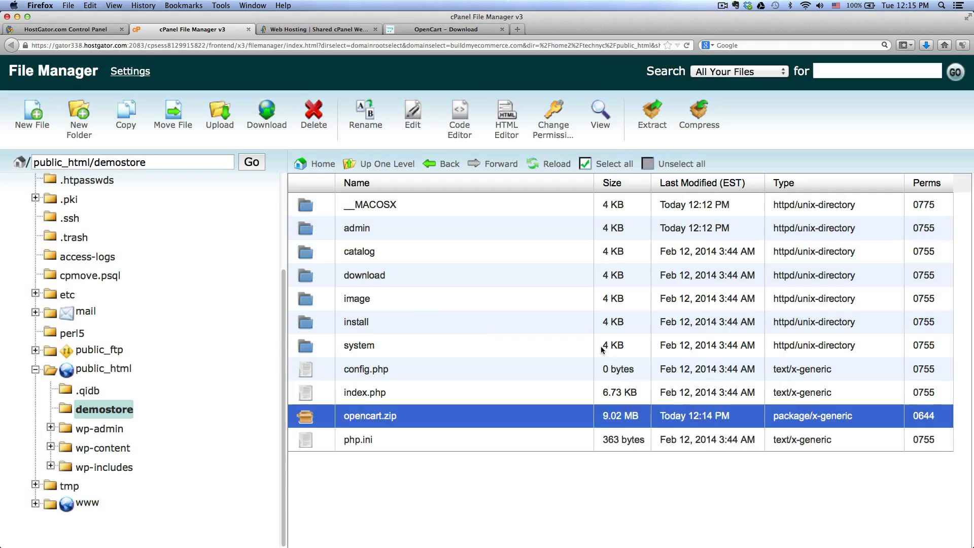
click(352, 208)
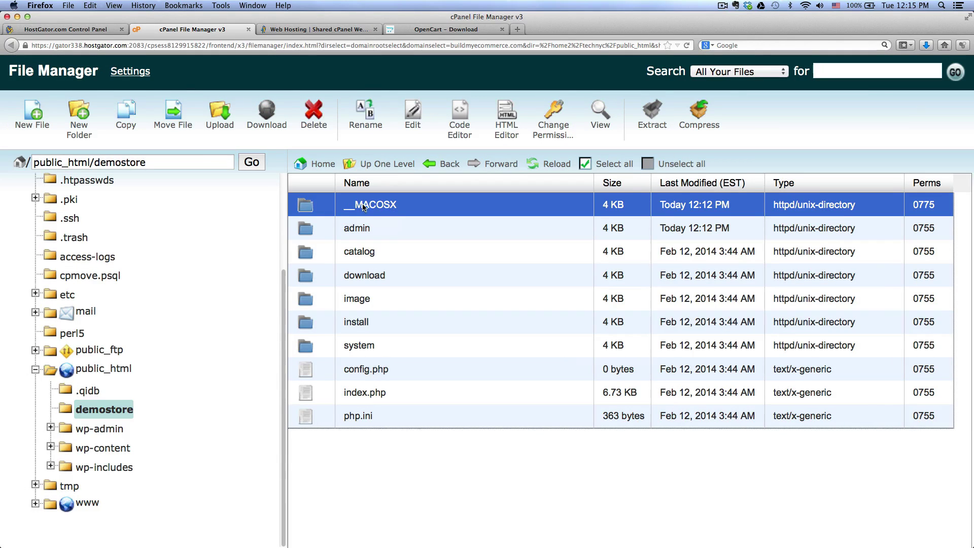
click(313, 114)
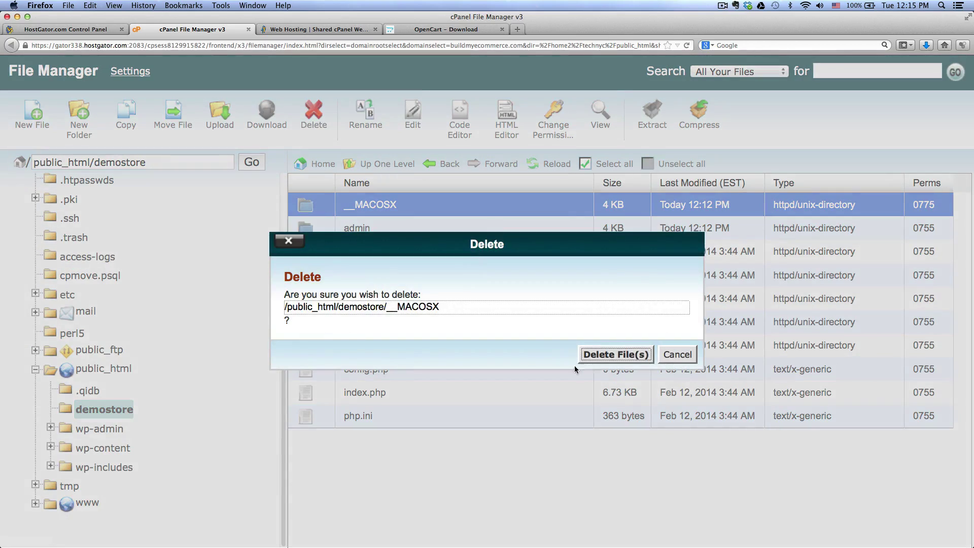
click(624, 352)
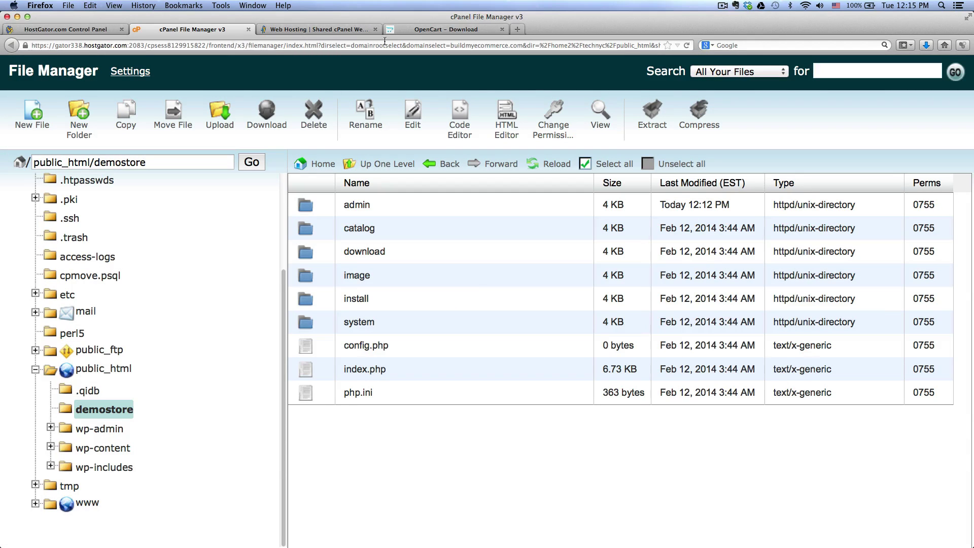
click(418, 29)
click(368, 45)
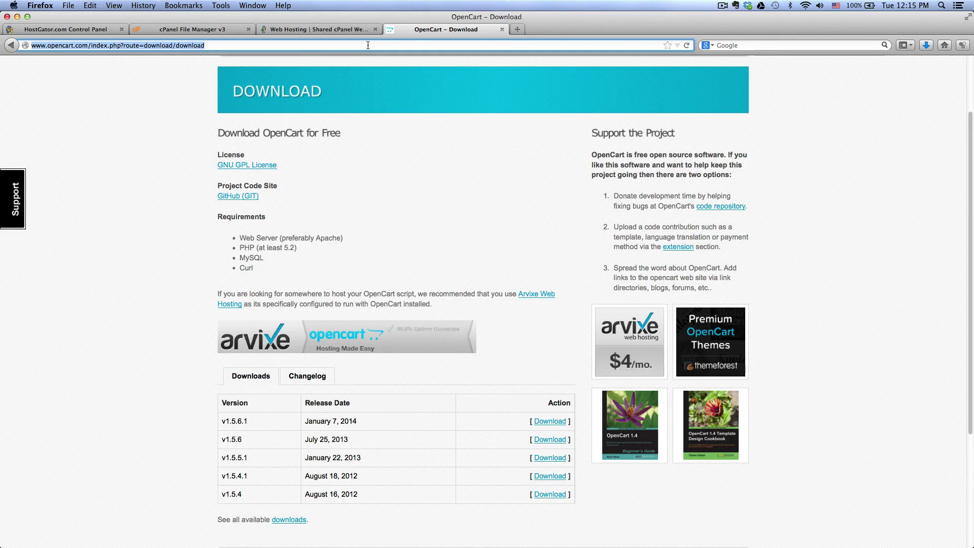
Step: Load buildmyecommerce.com/demostore to bring up the OpenCart installer's Step 1 License page
text(buildmyecommerce.com/)
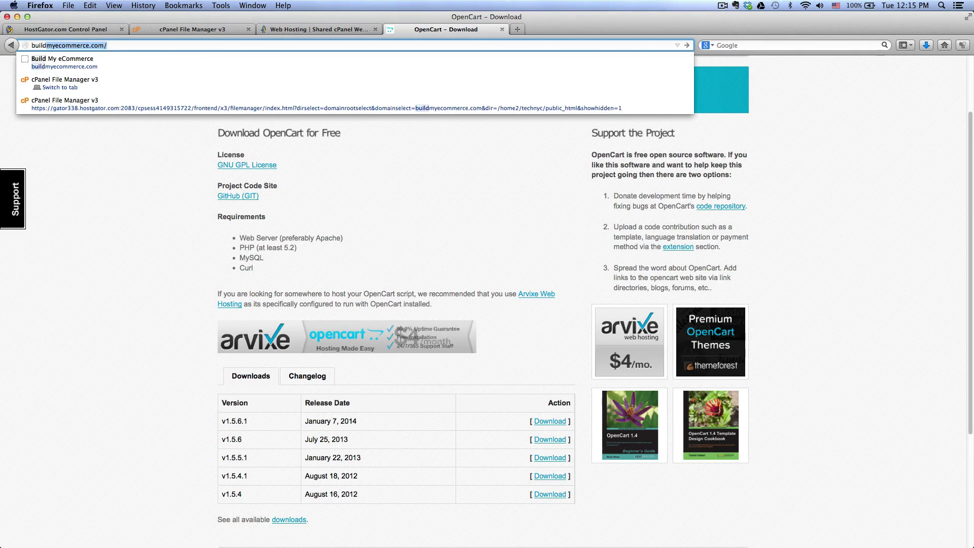
key(Return)
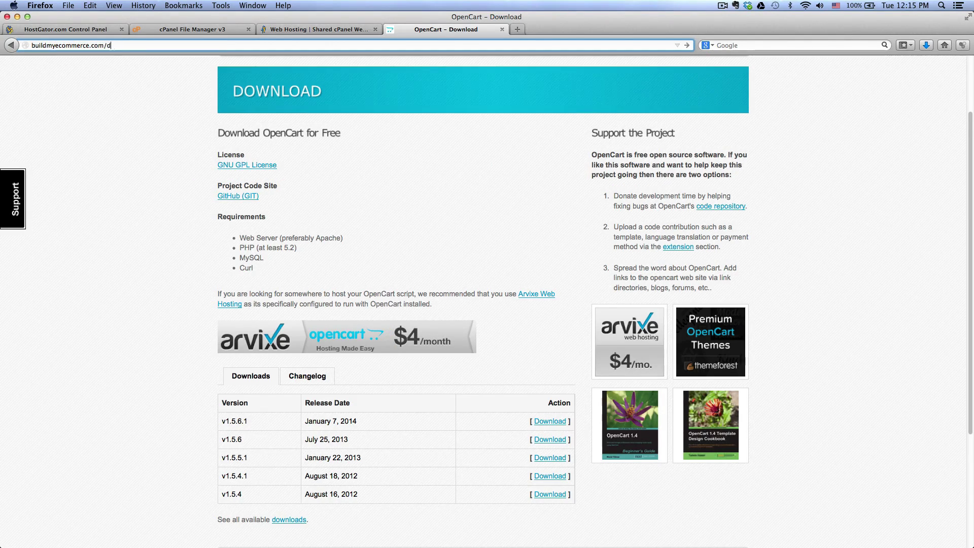
text(demostore)
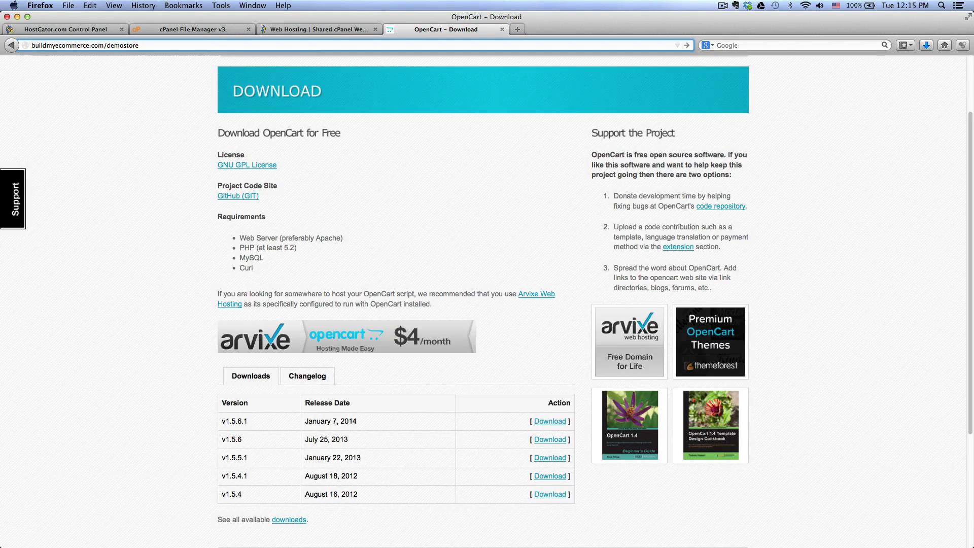
key(shift+alt+Left)
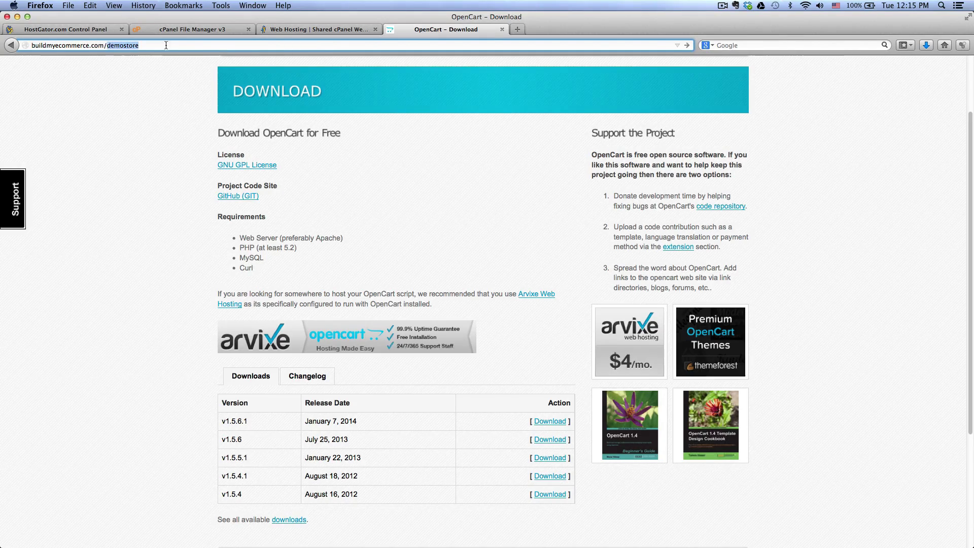
click(212, 32)
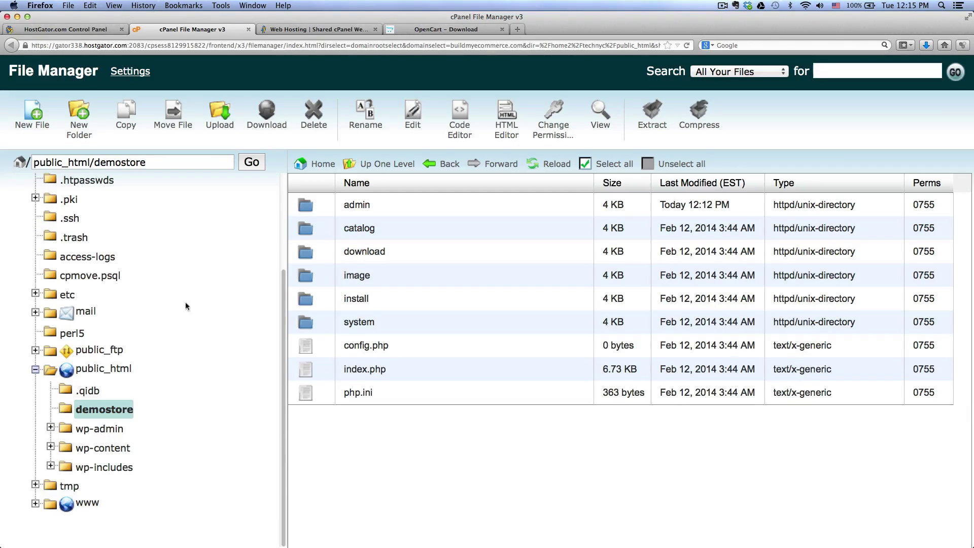
click(405, 33)
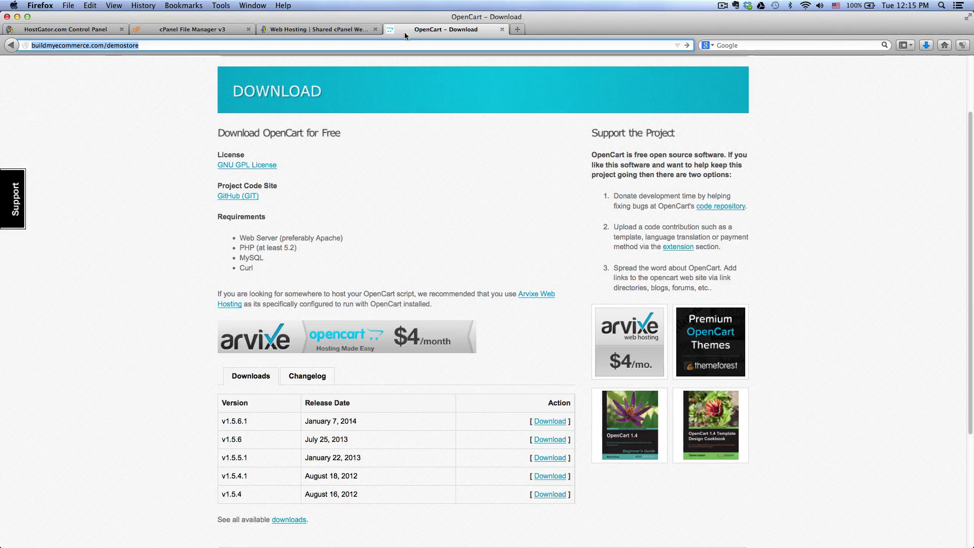
click(333, 46)
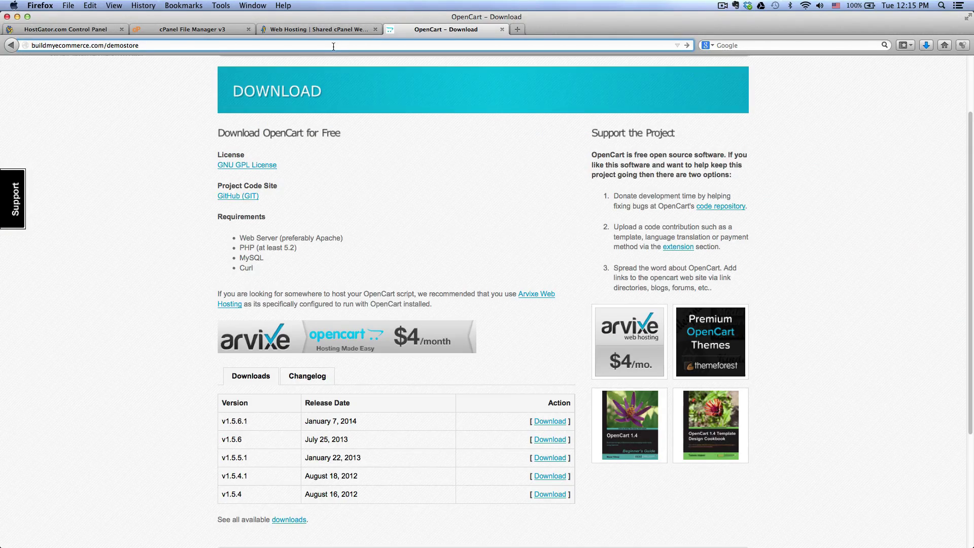
key(Return)
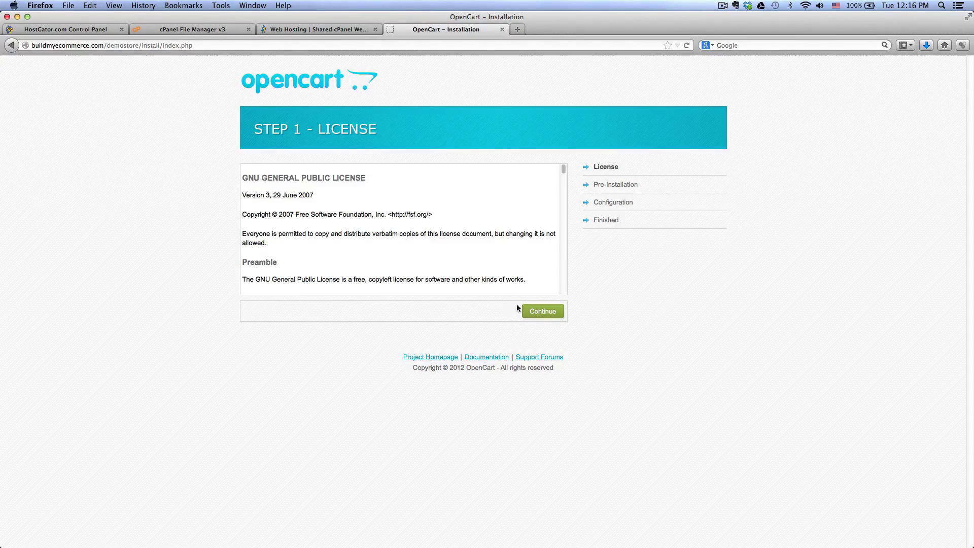
Step: Accept the licence and continue past the pre-installation checks
click(534, 312)
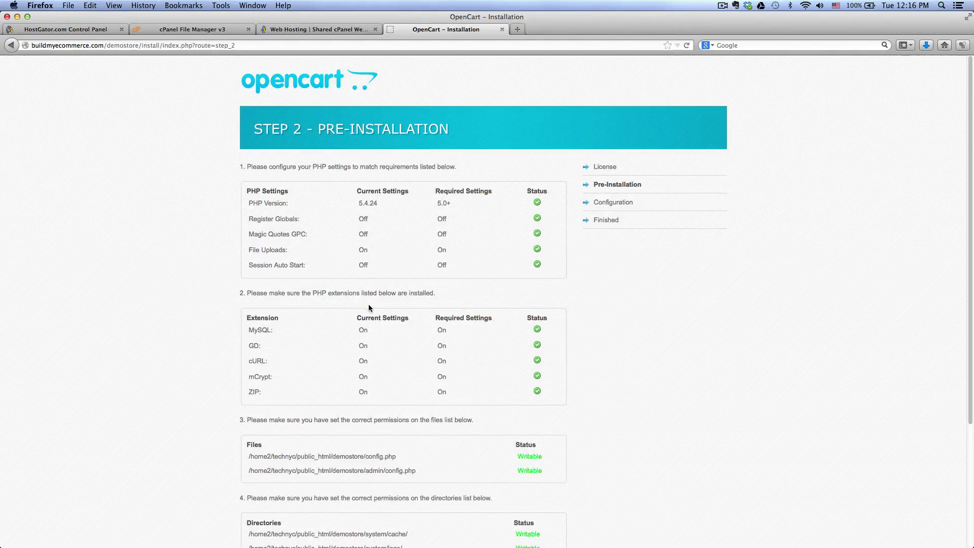
scroll(379, 312, down, 1)
scroll(379, 309, down, 5)
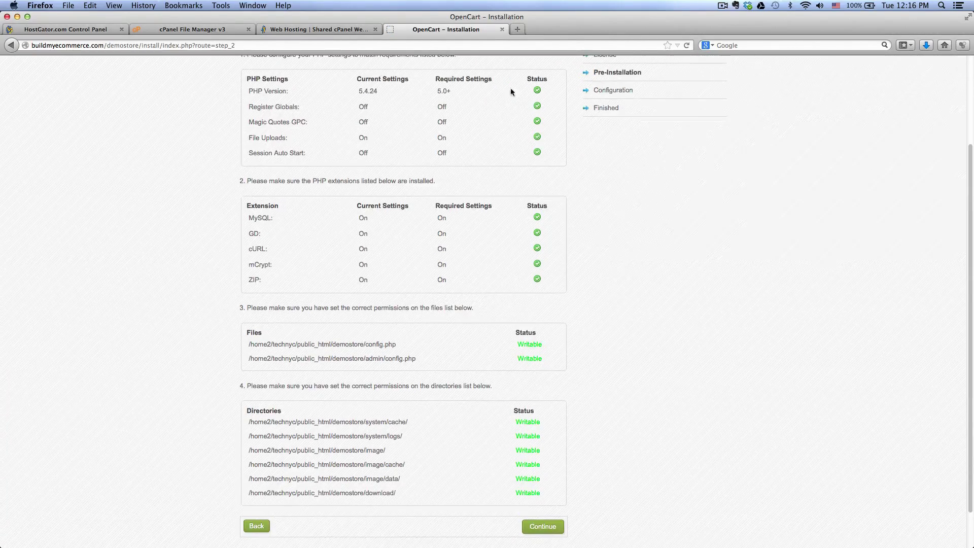
scroll(542, 541, down, 1)
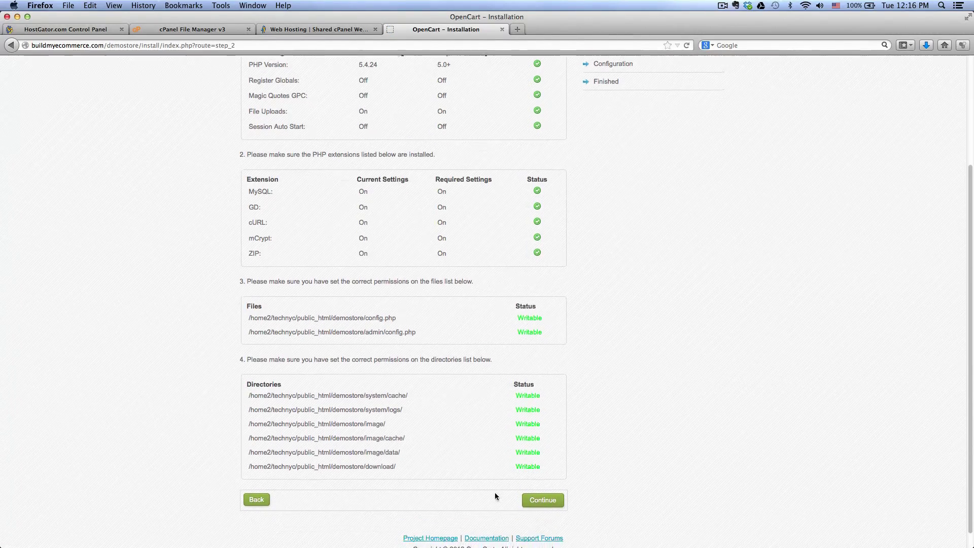
click(541, 501)
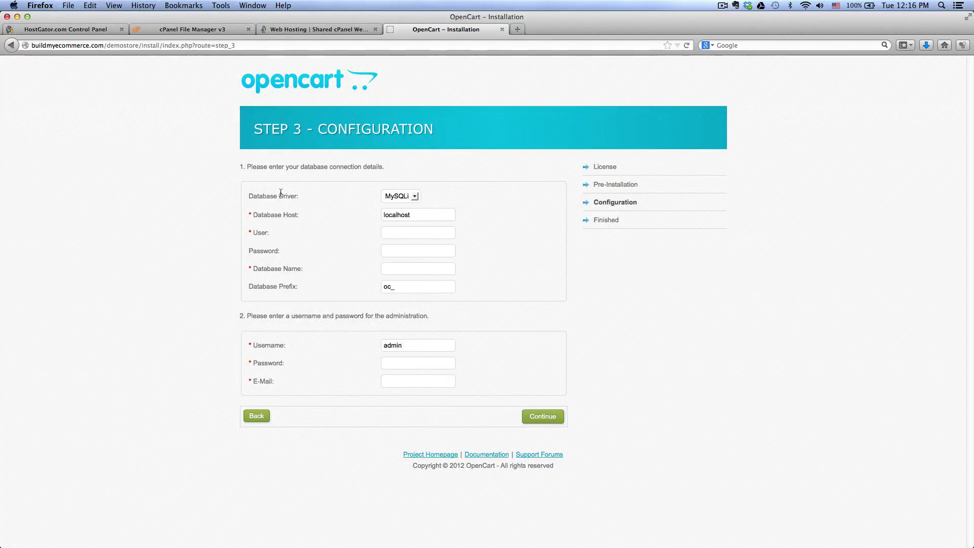
Step: Choose MySQL as the database driver on the Step 3 Configuration page
triple_click(263, 196)
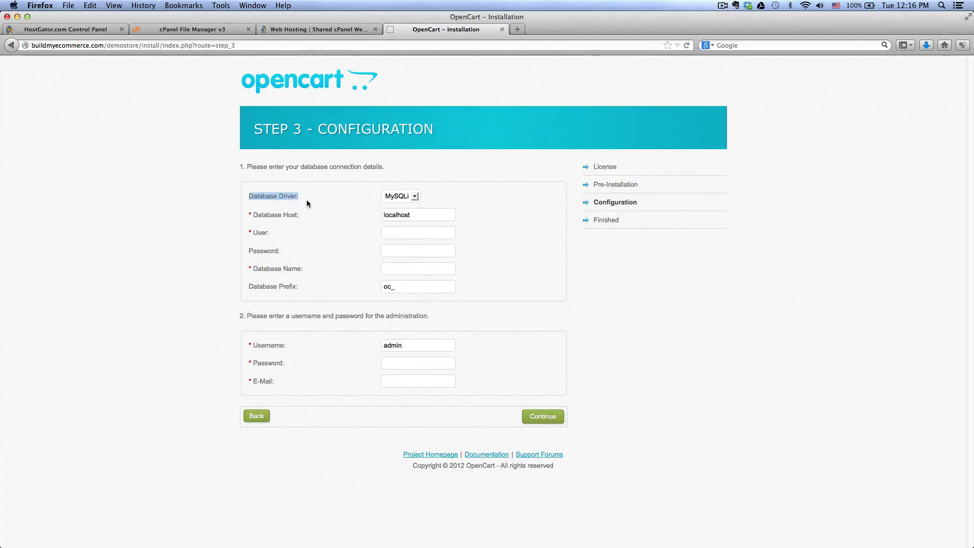
click(400, 197)
click(400, 215)
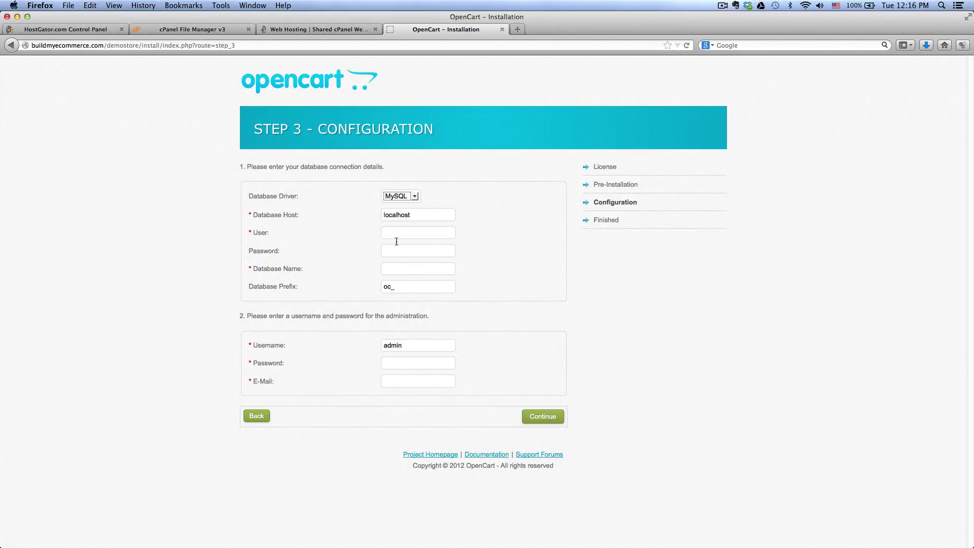
click(400, 220)
Step: Search cPanel for 'mysql' to reach the MySQL Databases listing
click(77, 32)
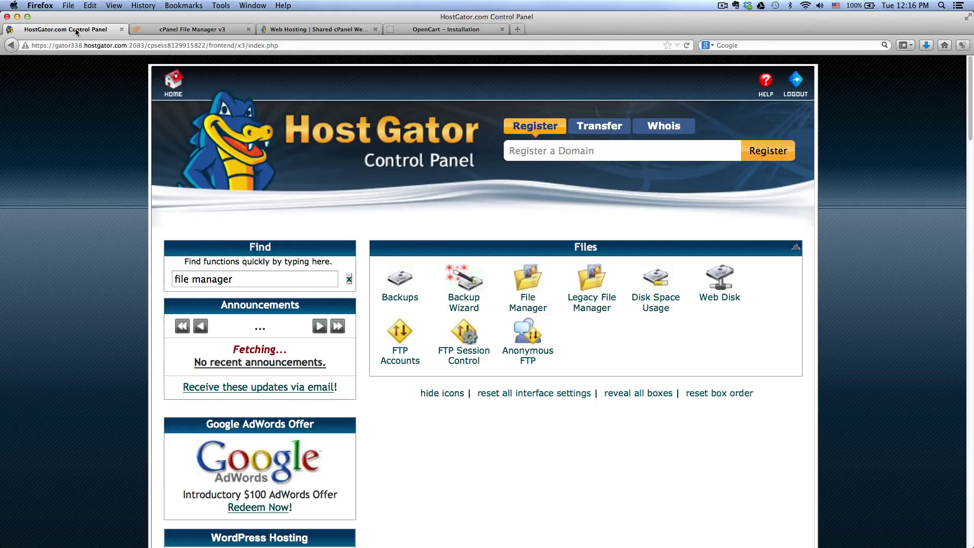
click(248, 274)
text(mysql)
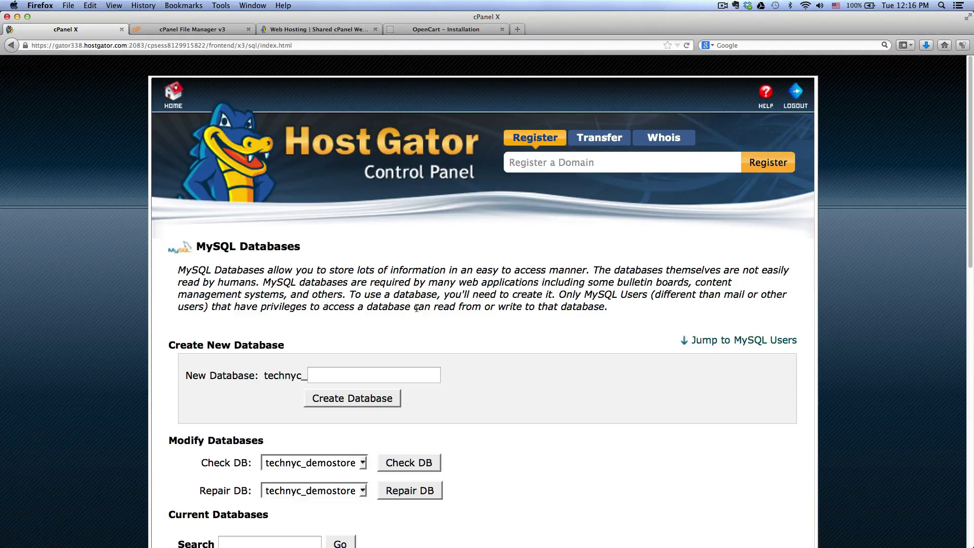
scroll(416, 310, down, 2)
scroll(416, 310, down, 8)
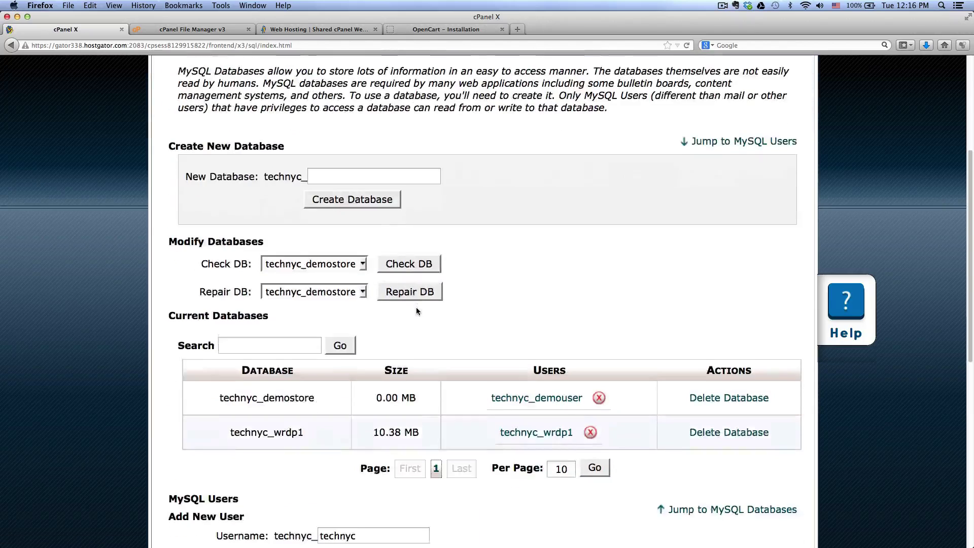
scroll(416, 307, down, 6)
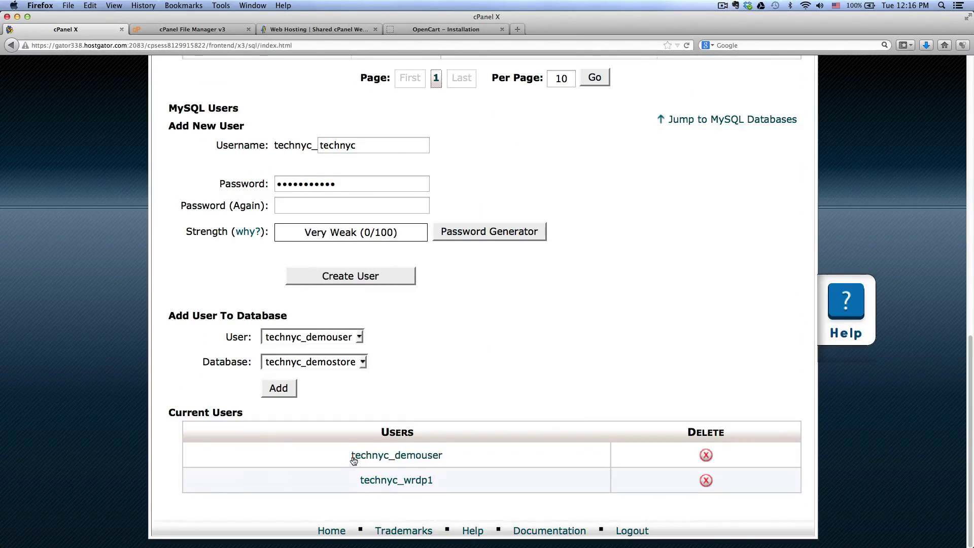
Step: Copy the demo store's database user name and return to the installer's User field
drag(458, 457, 348, 457)
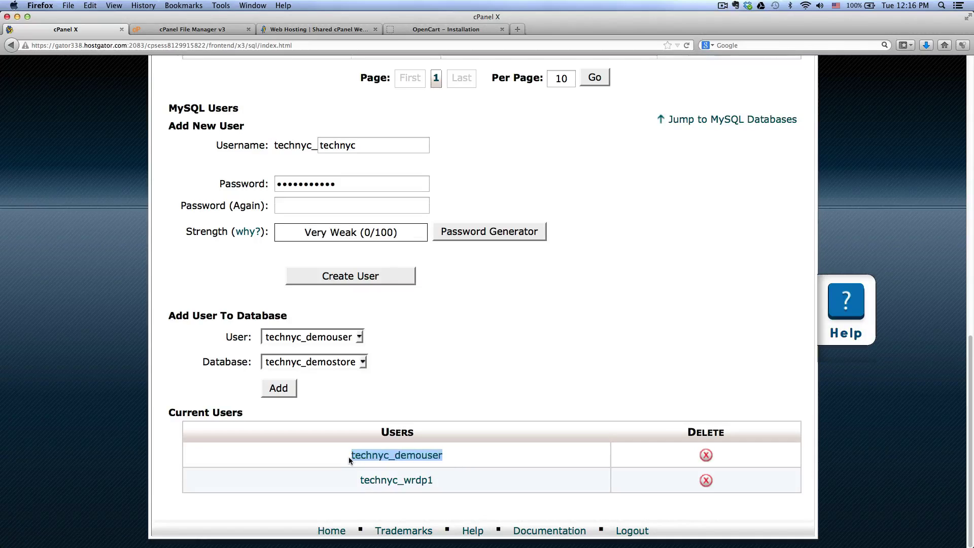
right_click(394, 459)
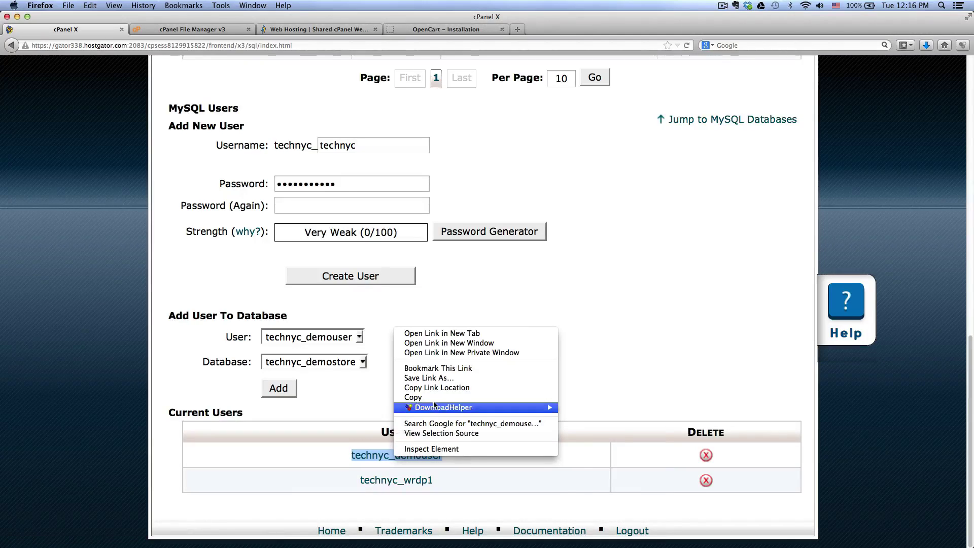
click(502, 399)
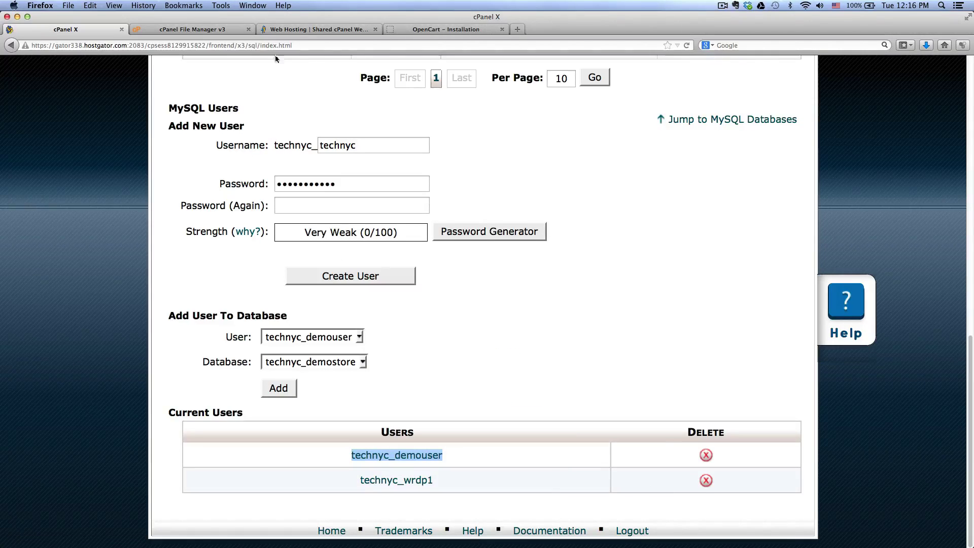
click(416, 30)
click(399, 231)
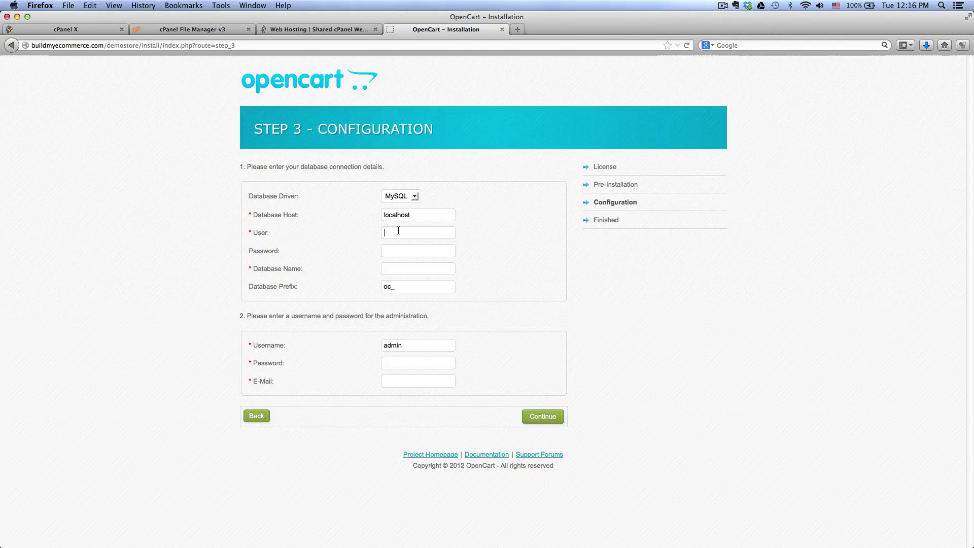
Step: Paste the database user name, then copy the database name from cPanel into Database Name
key(super+v)
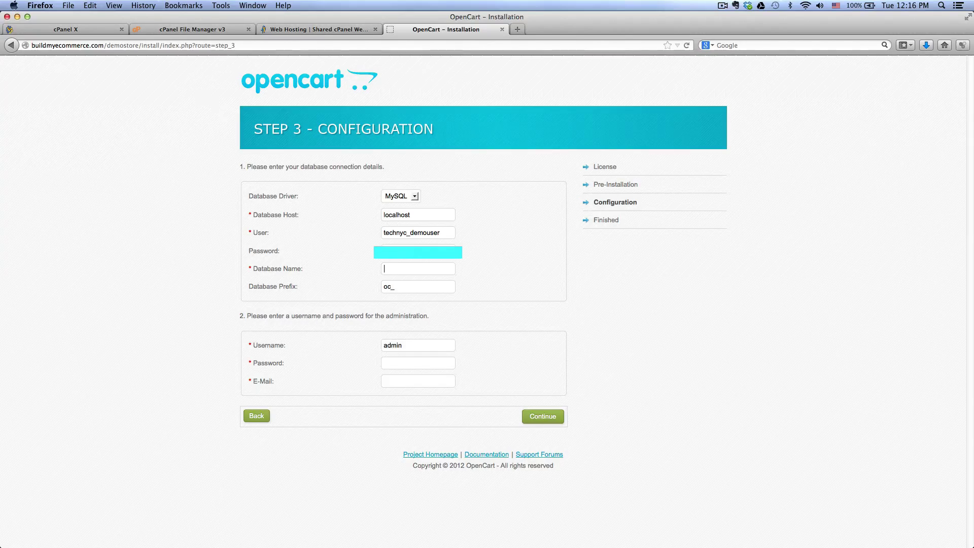
click(50, 30)
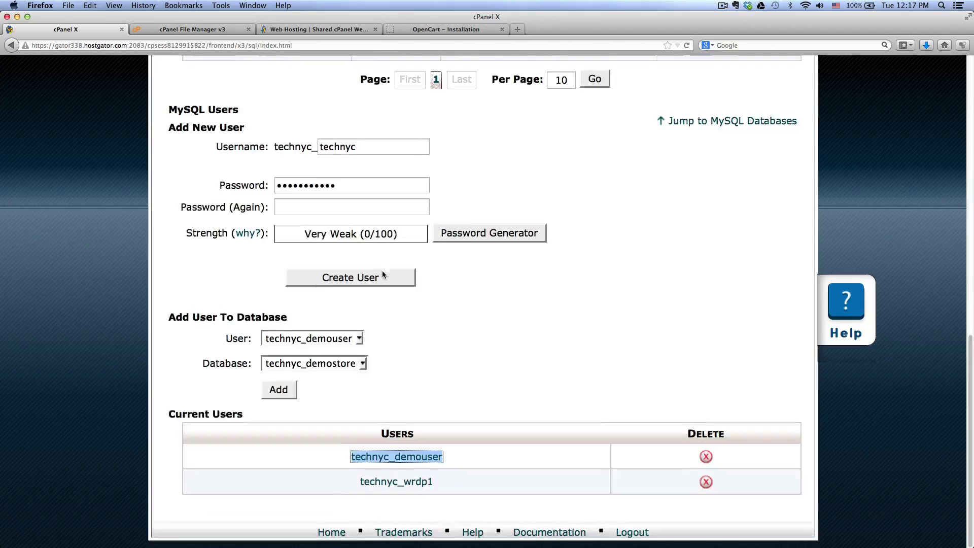
scroll(382, 269, up, 5)
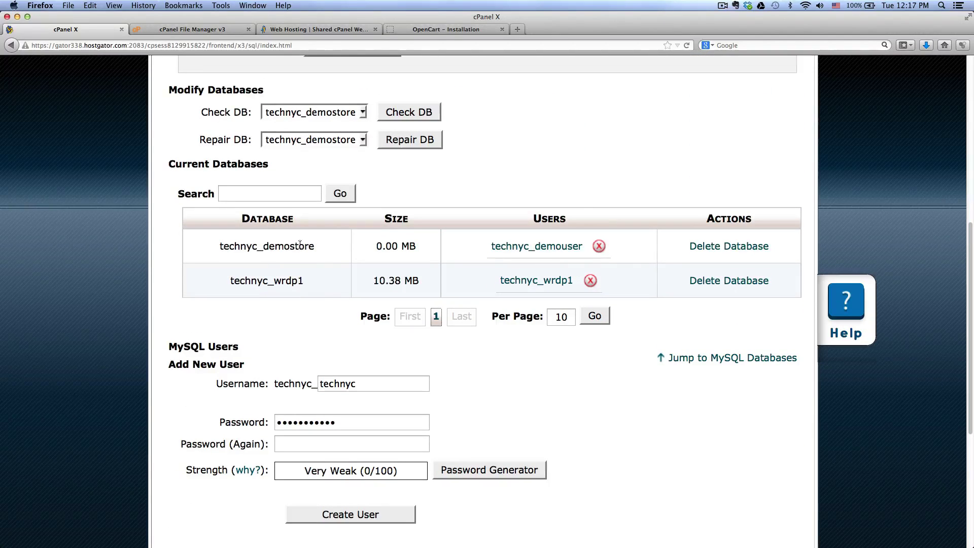
drag(314, 245, 219, 246)
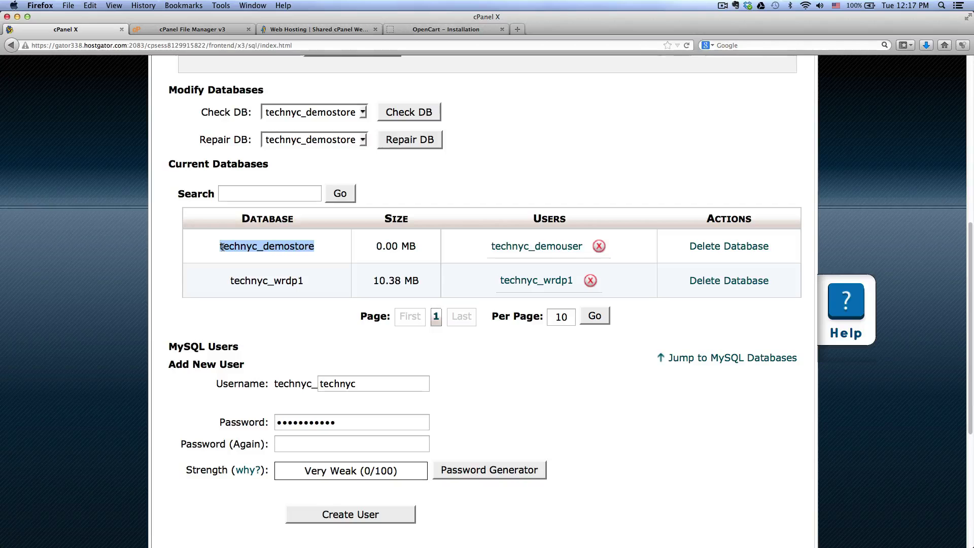
click(410, 29)
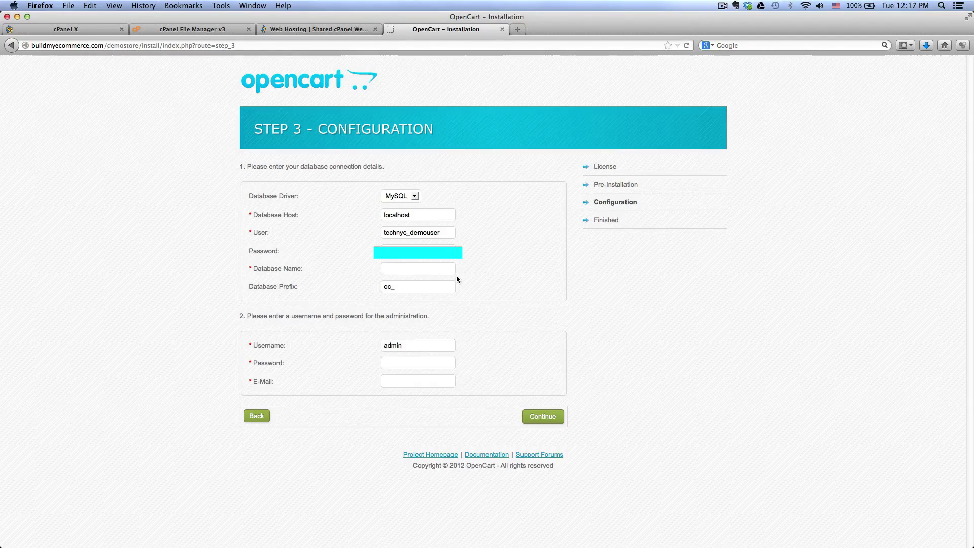
key(super+v)
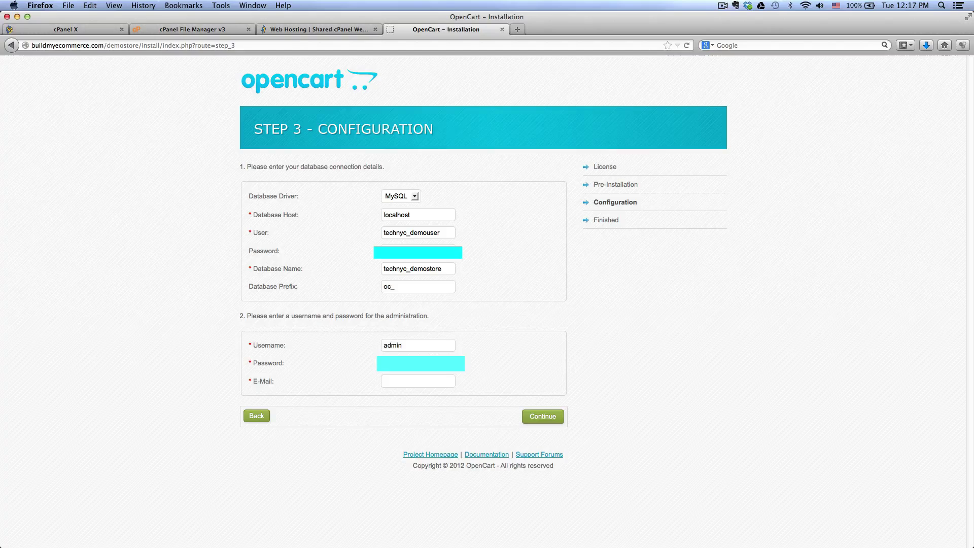
Step: Enter the admin e-mail address and submit the configuration to finish installing
click(384, 381)
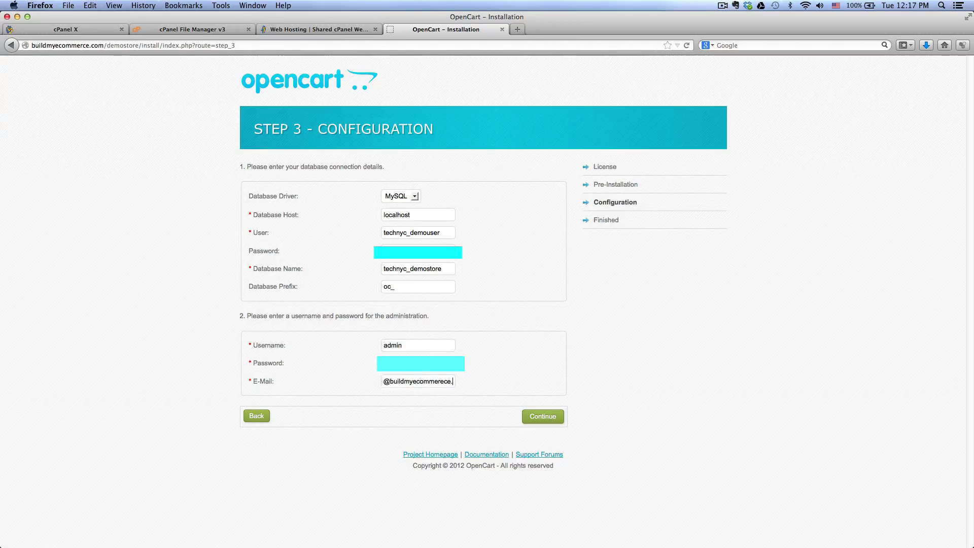
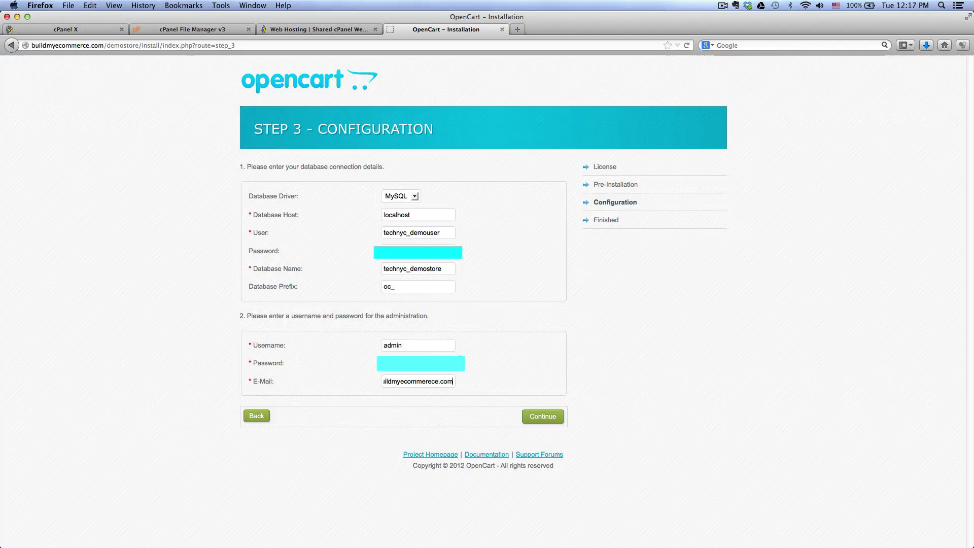
click(542, 416)
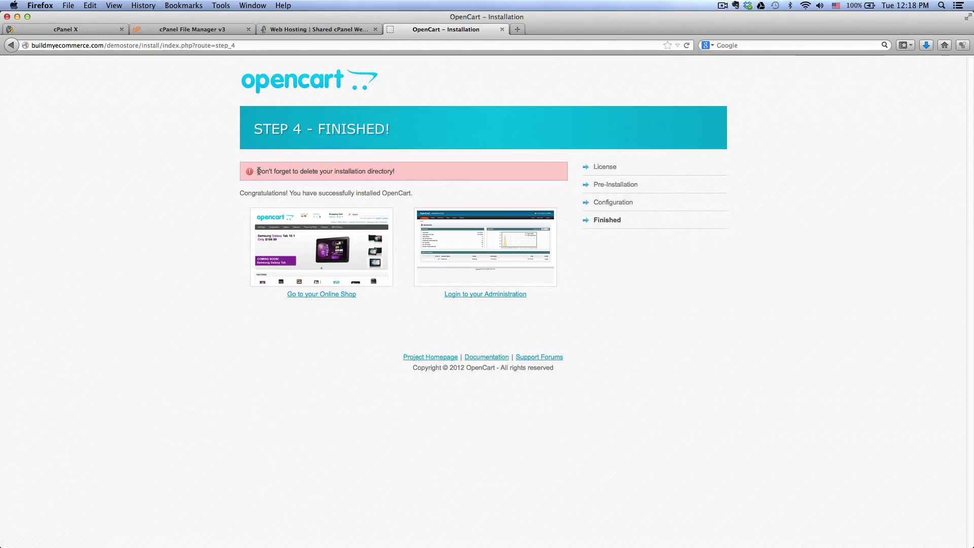
Step: Delete the install folder from public_html/demostore in File Manager
drag(259, 171, 322, 172)
click(205, 32)
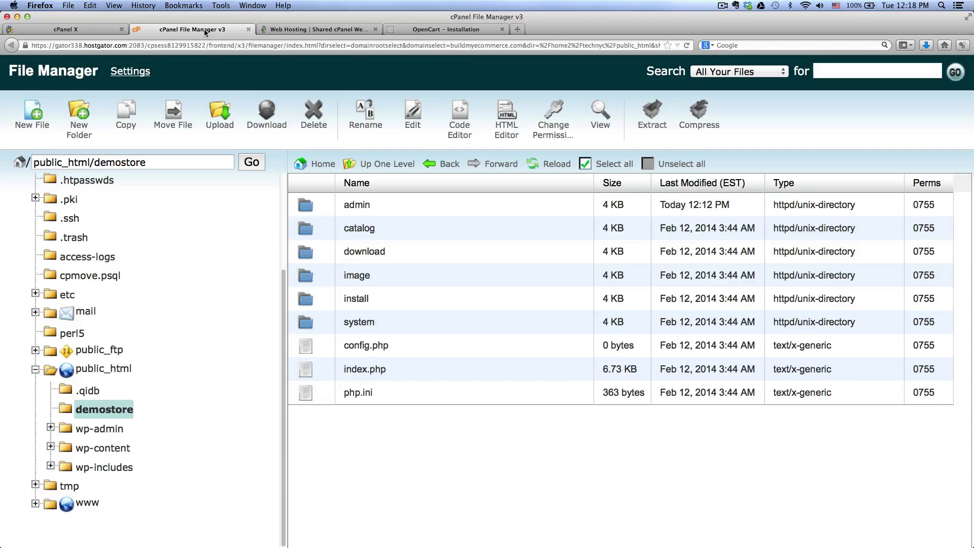
click(308, 299)
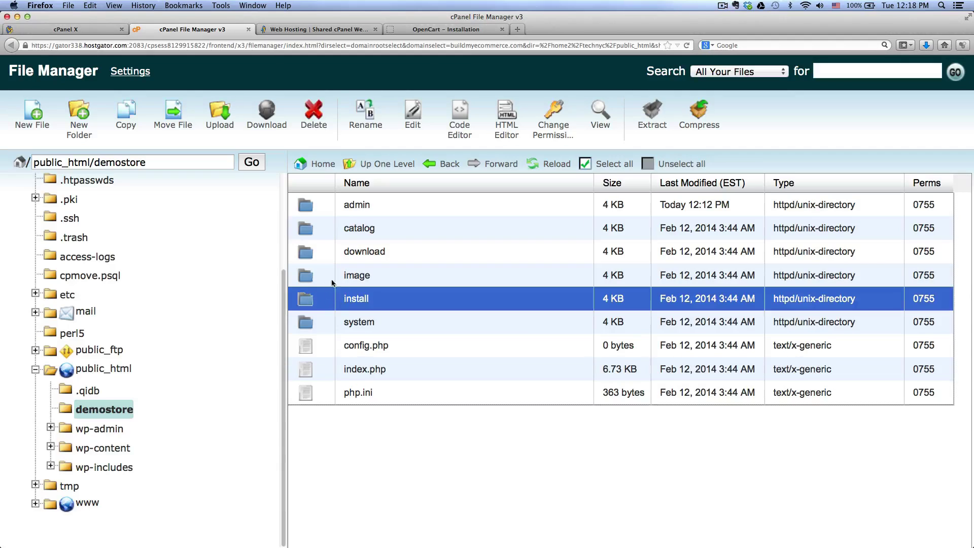
click(314, 128)
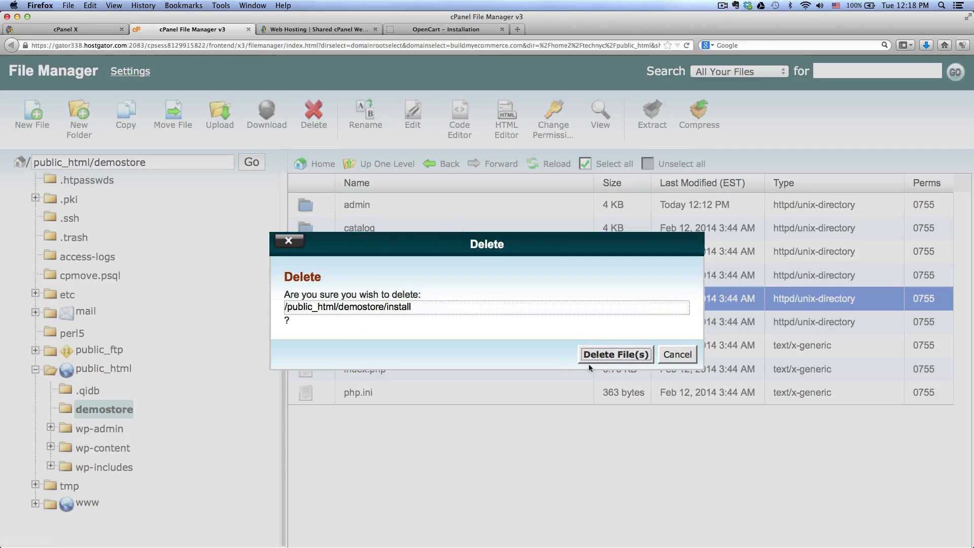
click(598, 355)
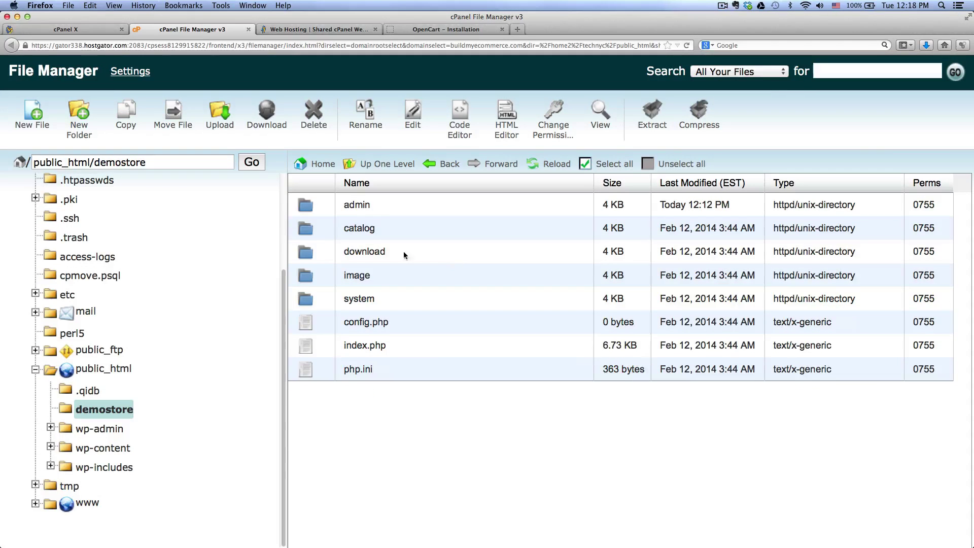
Step: Open the online shop from the Finished page and scroll through the default storefront
click(392, 26)
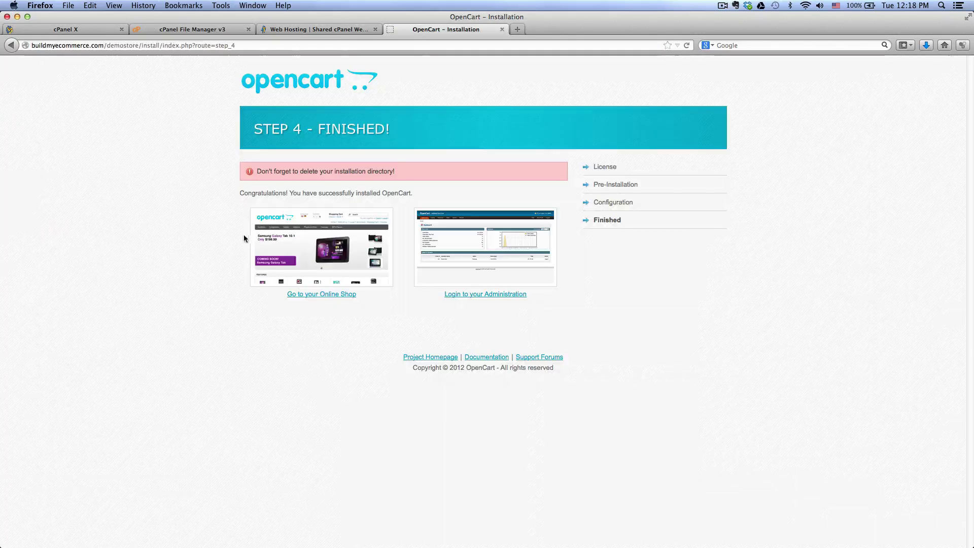
click(314, 299)
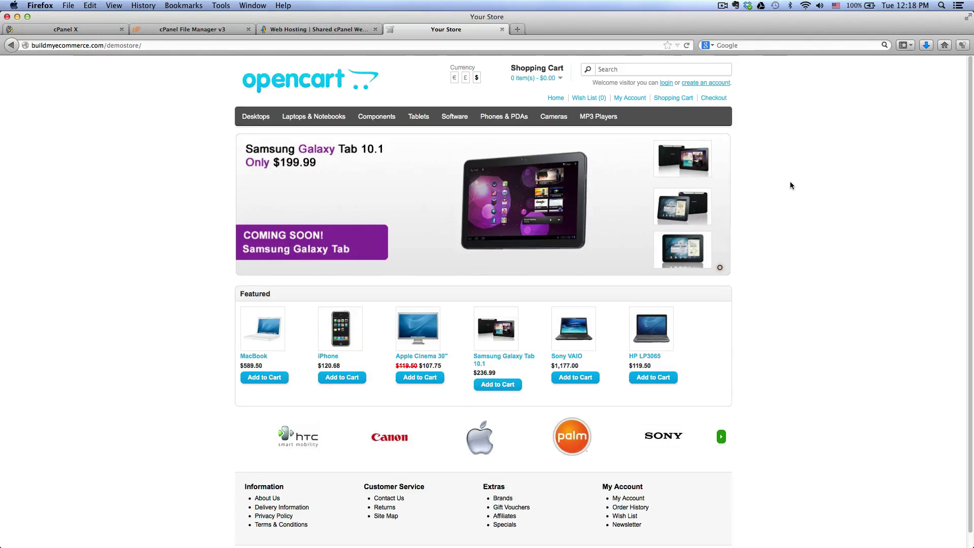
scroll(789, 182, down, 1)
scroll(789, 182, up, 1)
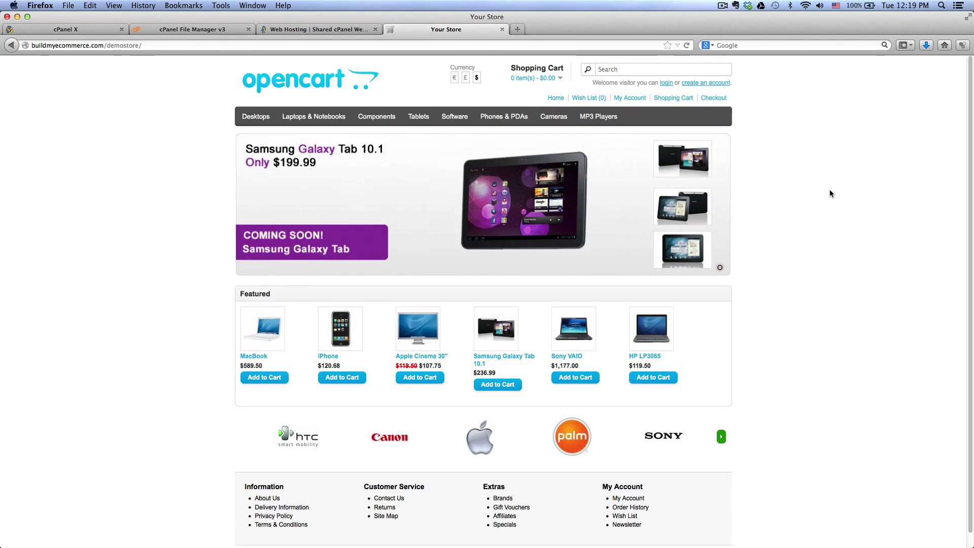
scroll(830, 190, down, 1)
scroll(737, 94, up, 1)
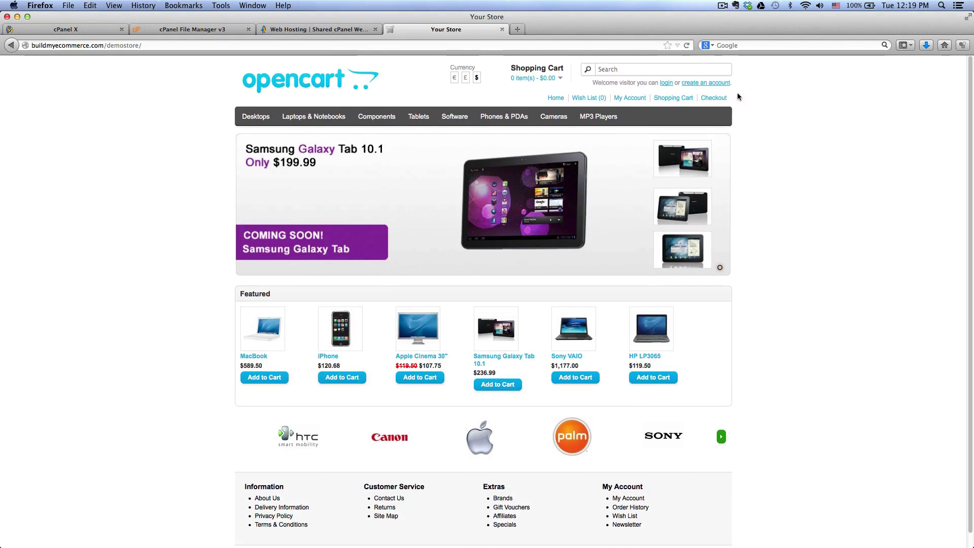